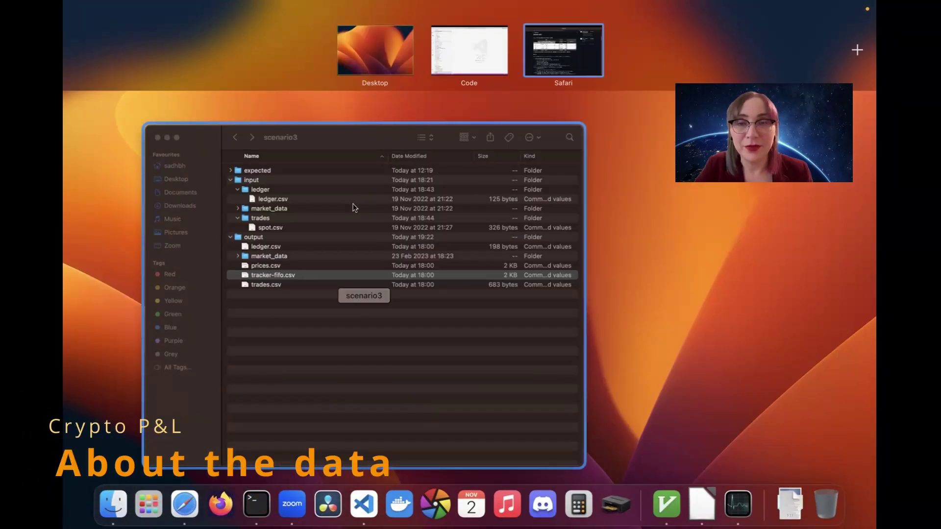
- Switch to the scenario3 folder in Finder and open ledger.csv from input/ledger in LibreOffice as comma-separated data
click(351, 202)
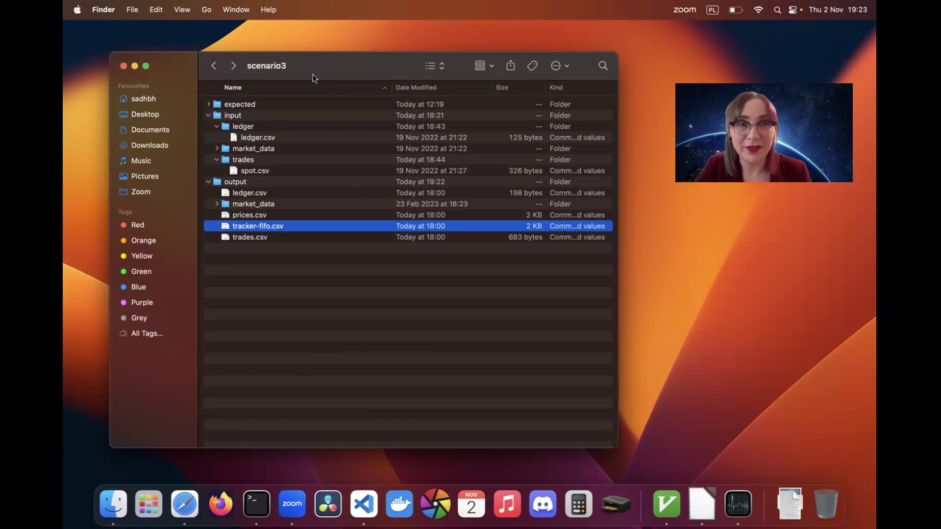
click(298, 139)
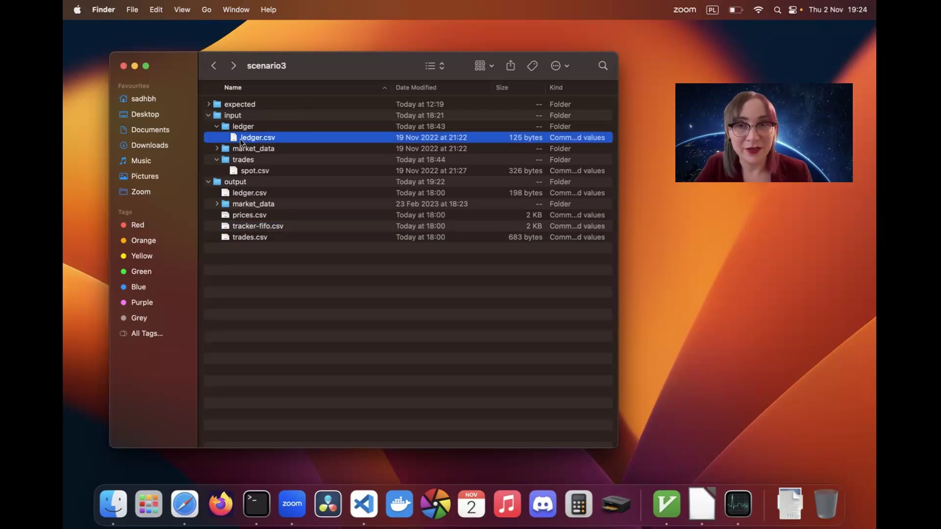
double_click(258, 140)
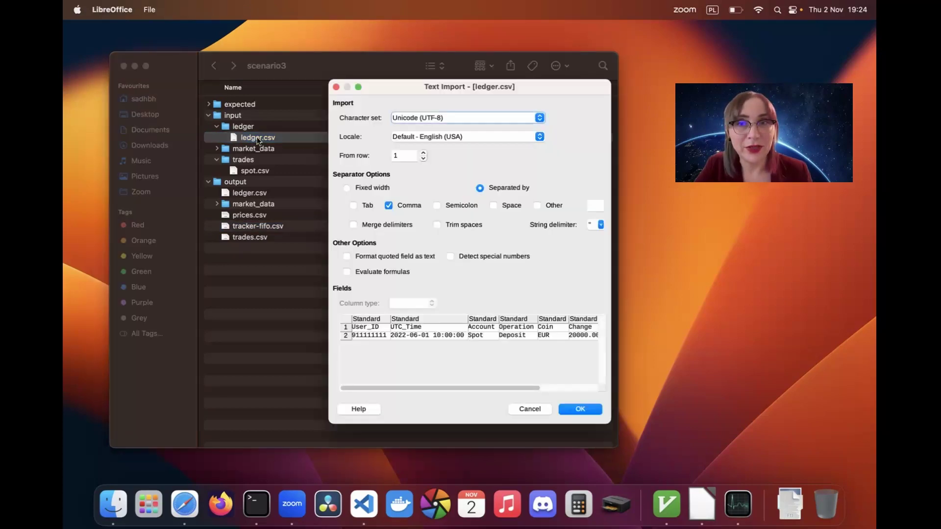
click(588, 412)
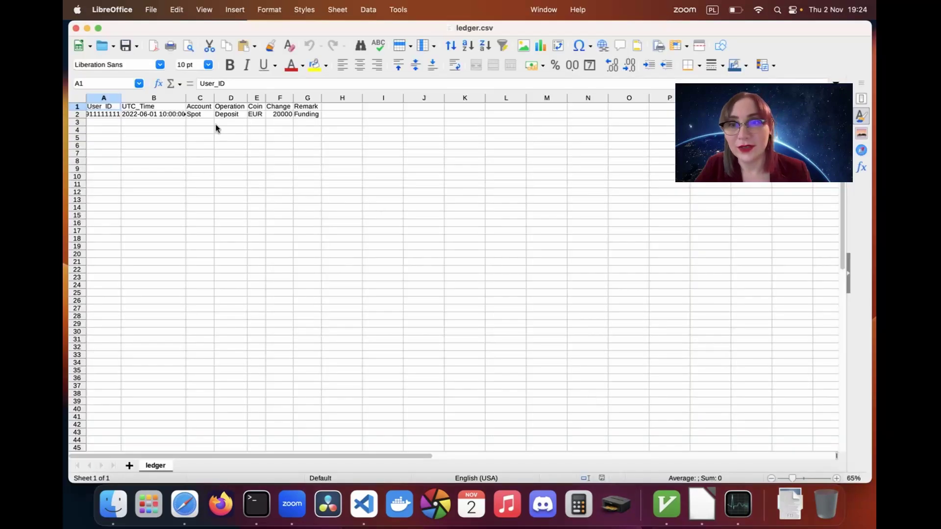
- Examine the deposit row of the input ledger, especially its Change amount, and close ledger.csv
drag(198, 115, 322, 116)
click(303, 135)
click(282, 116)
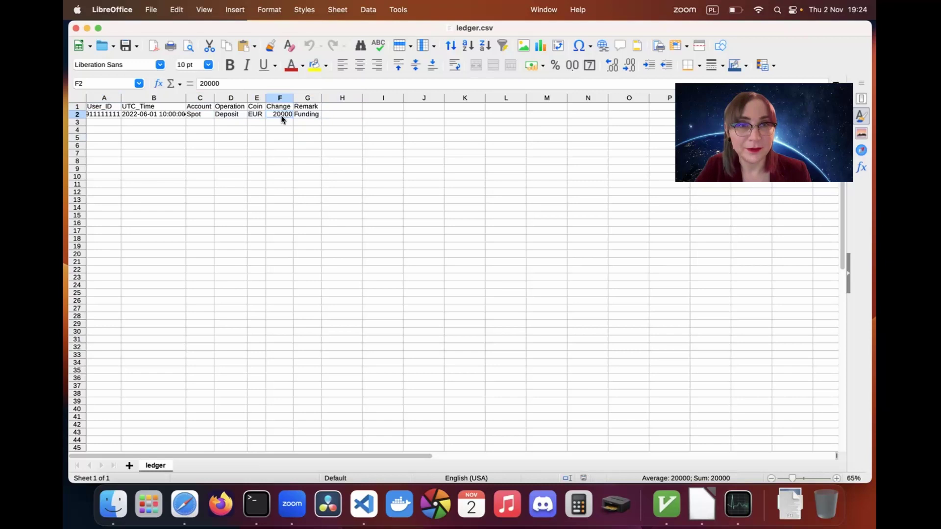
click(75, 28)
- Open spot.csv from input/trades as comma-separated data and widen the Date(UTC) column to fit its timestamps
double_click(255, 171)
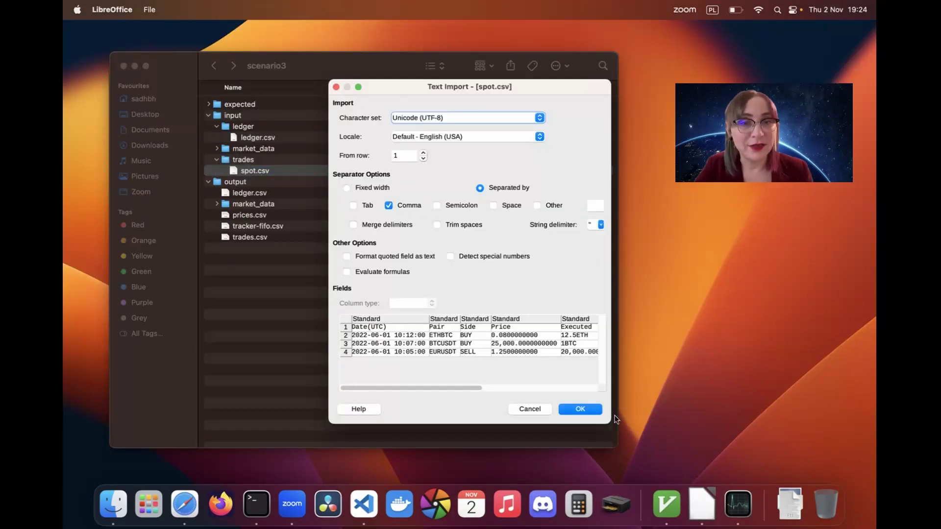
click(595, 410)
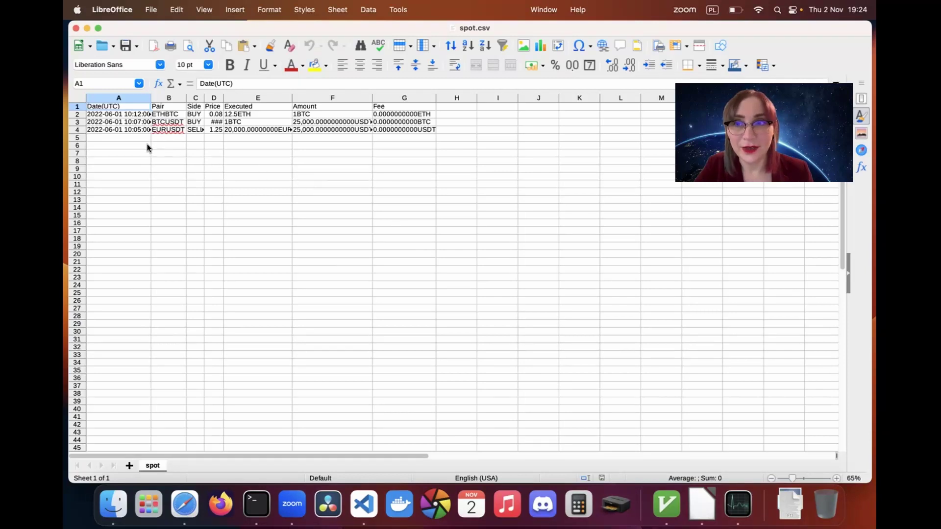
drag(151, 98, 180, 98)
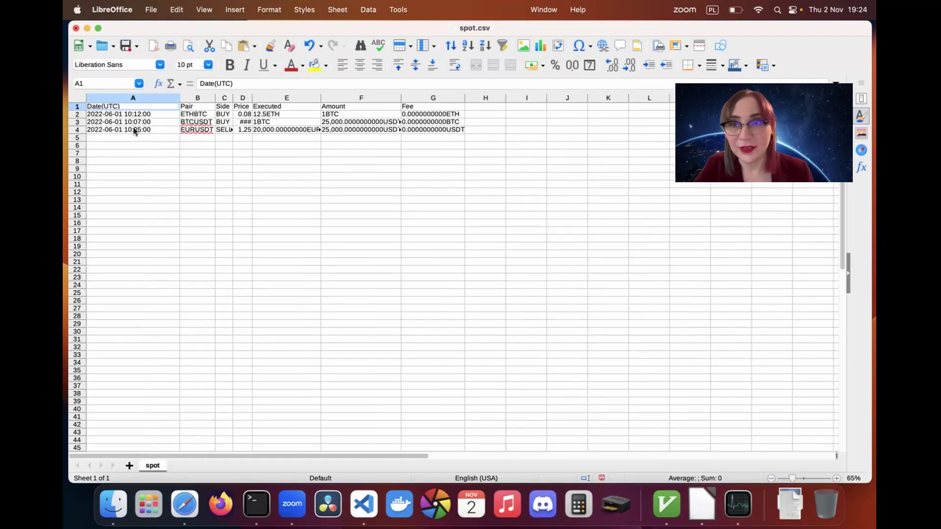
- Check the Date(UTC) values of the three spot trades, from the EURUSDT row up to the ETHBTC row
click(120, 131)
click(116, 124)
click(113, 117)
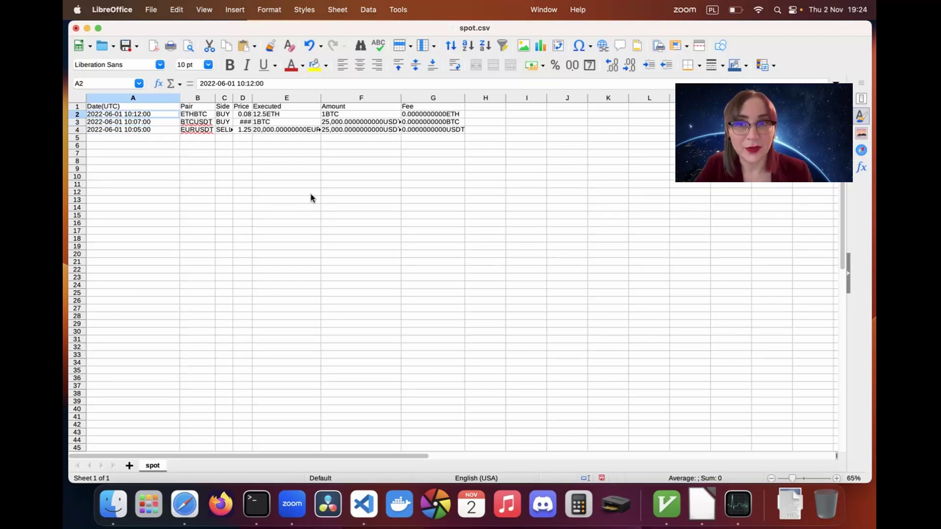
- Fit the Price column to its contents, review the trades' pair, amount and fee, and close spot.csv
double_click(252, 98)
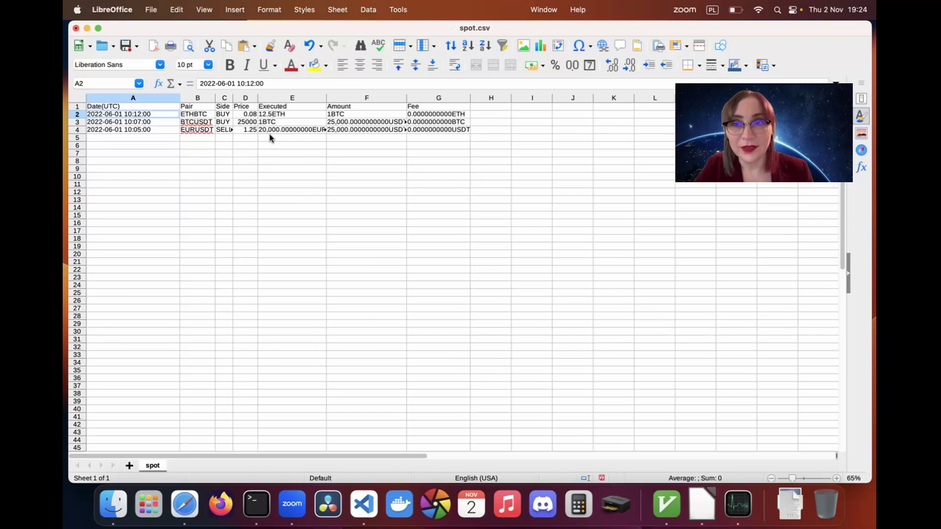
click(198, 130)
click(371, 122)
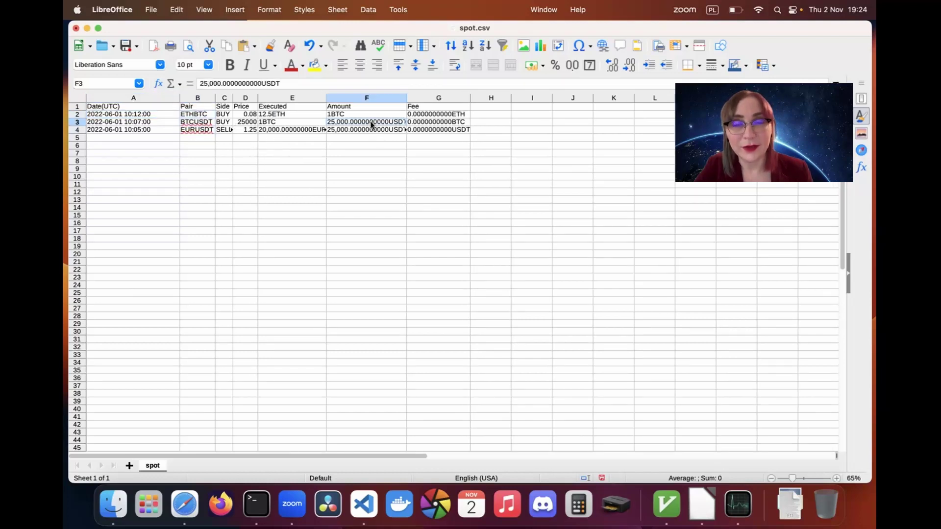
click(432, 114)
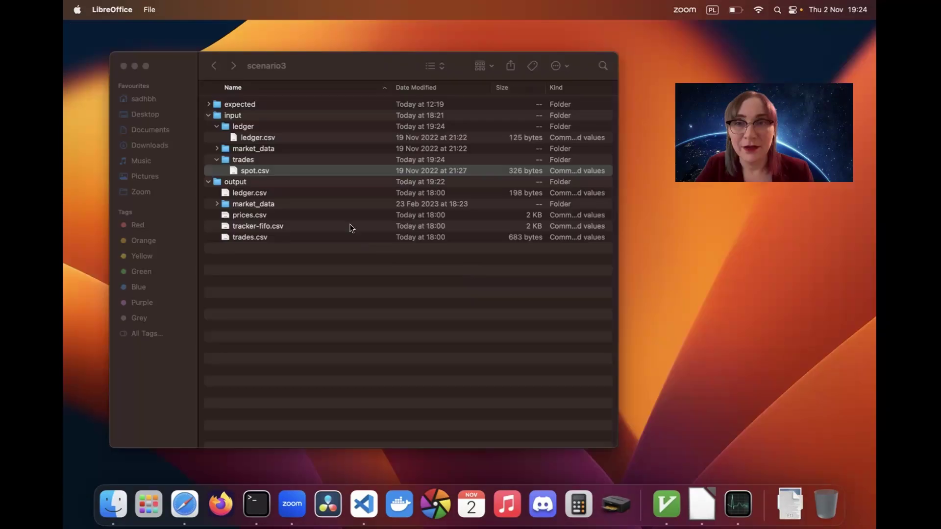
click(76, 28)
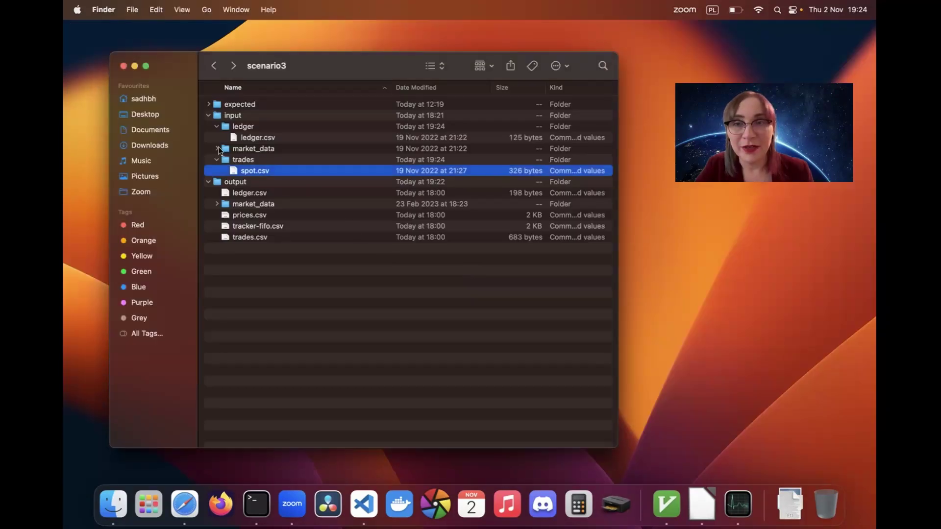
- Examine the files in the input folder's ledger, market_data and trades subfolders, leaving all three expanded
click(218, 150)
click(217, 150)
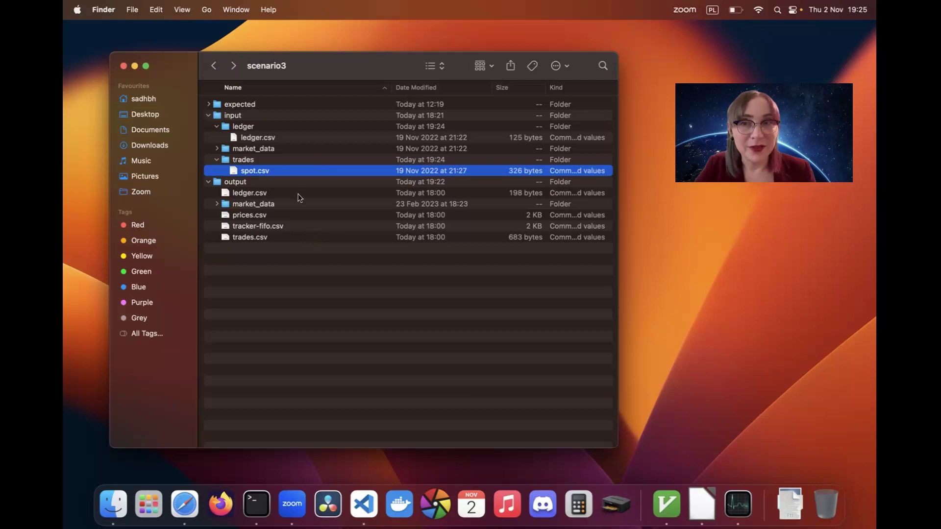
click(231, 117)
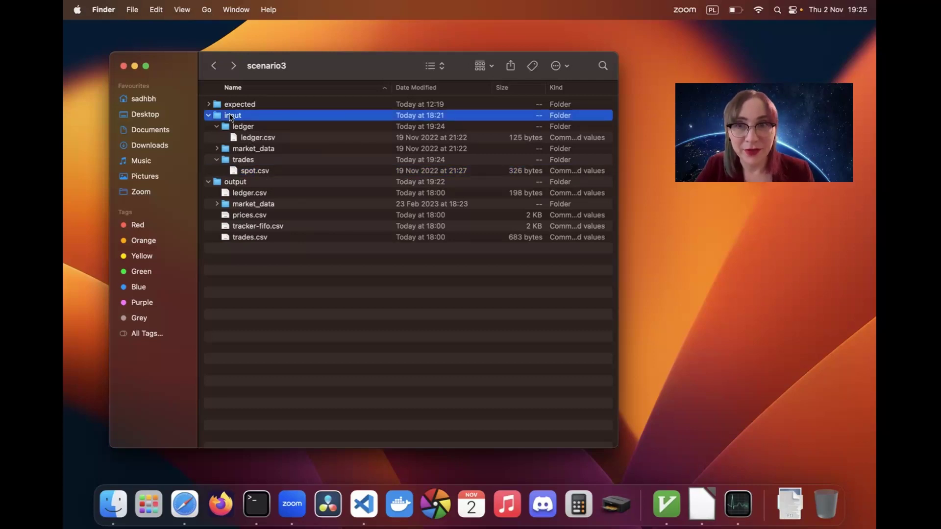
click(217, 126)
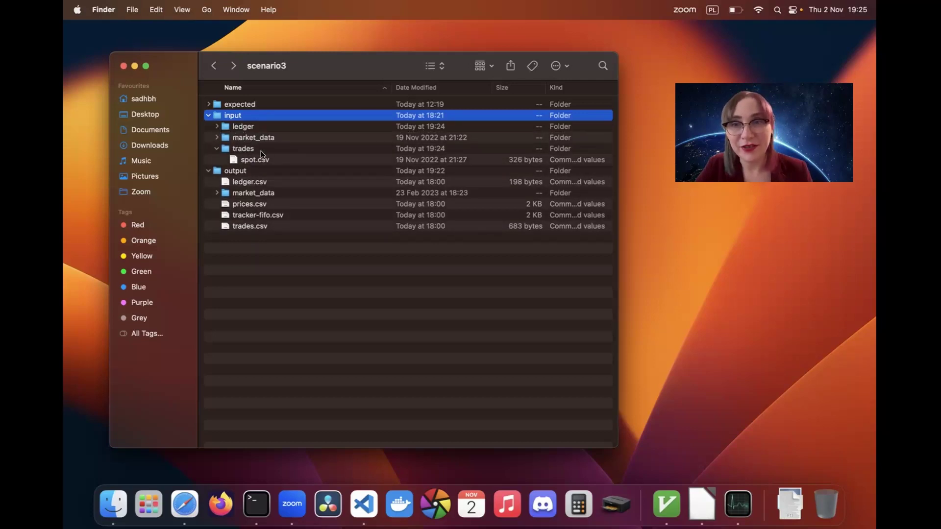
click(217, 127)
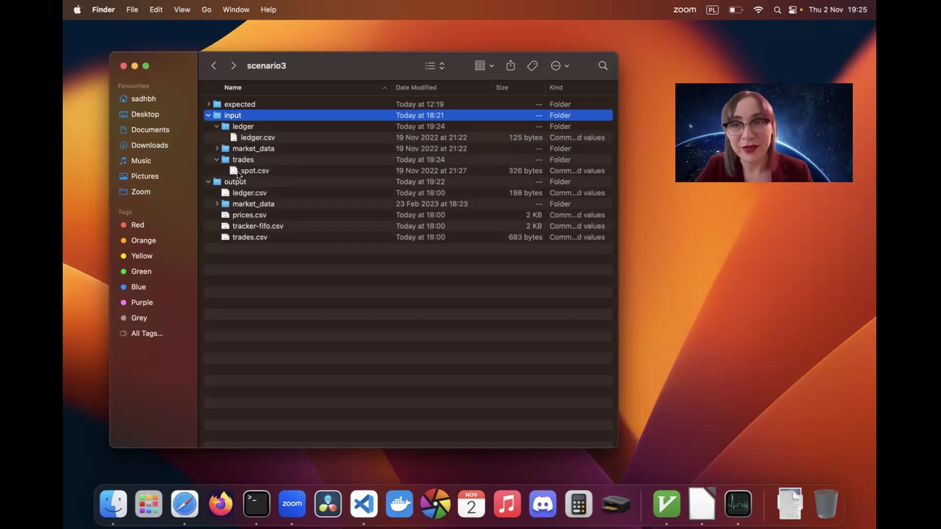
click(216, 149)
click(249, 138)
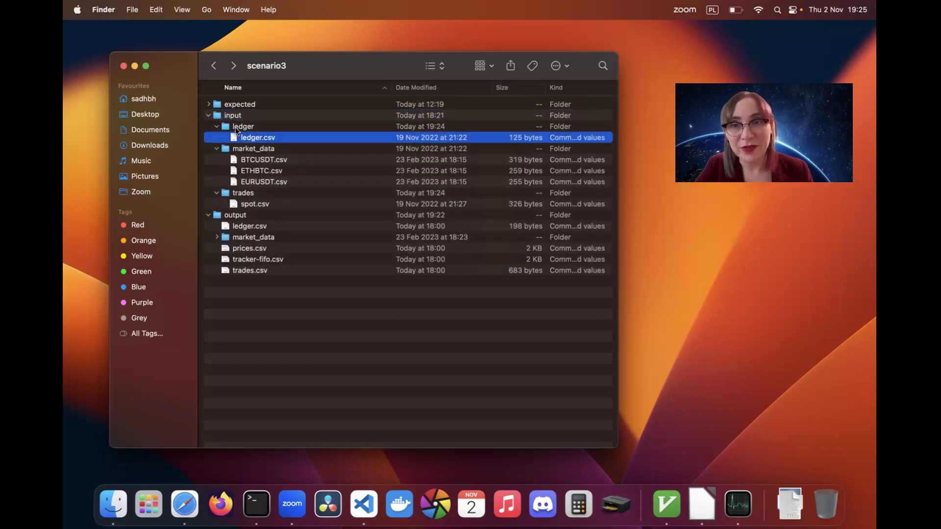
click(252, 205)
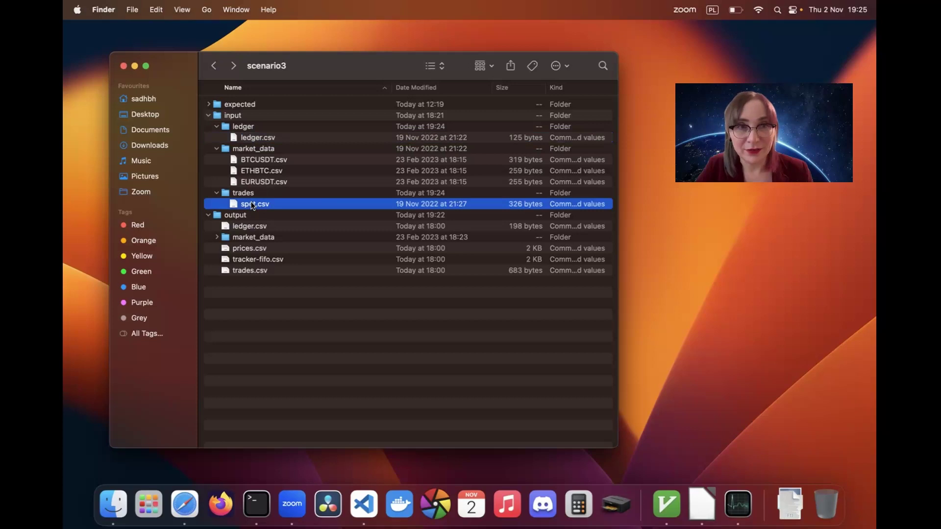
- Collapse the trades, ledger and market_data subfolders inside the input folder
click(217, 193)
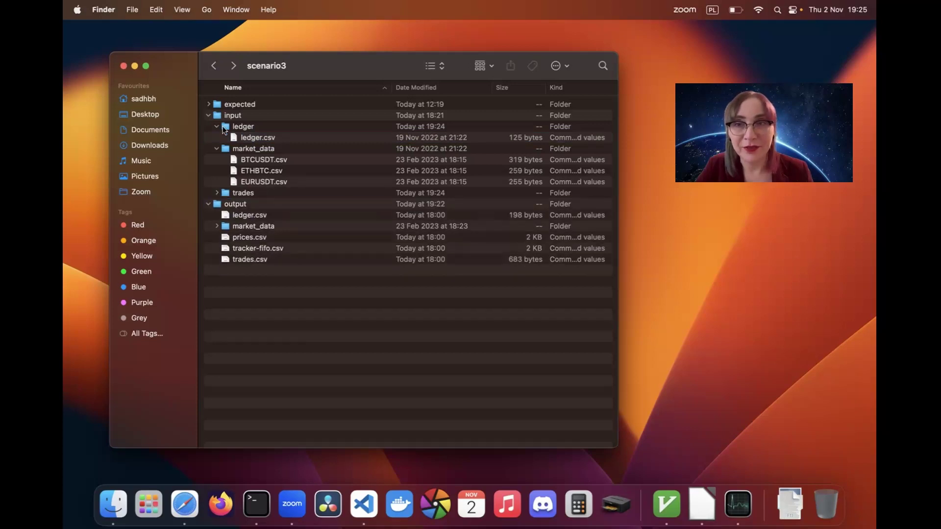
click(217, 127)
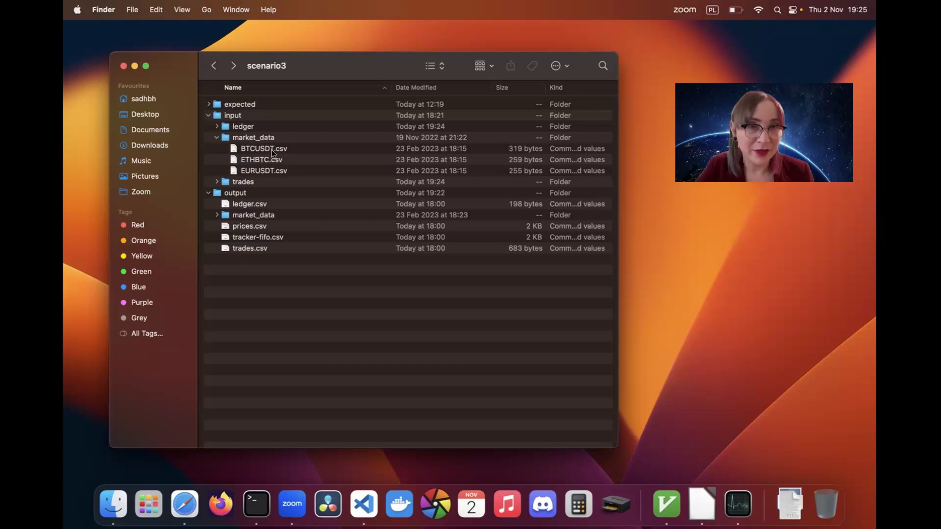
click(217, 138)
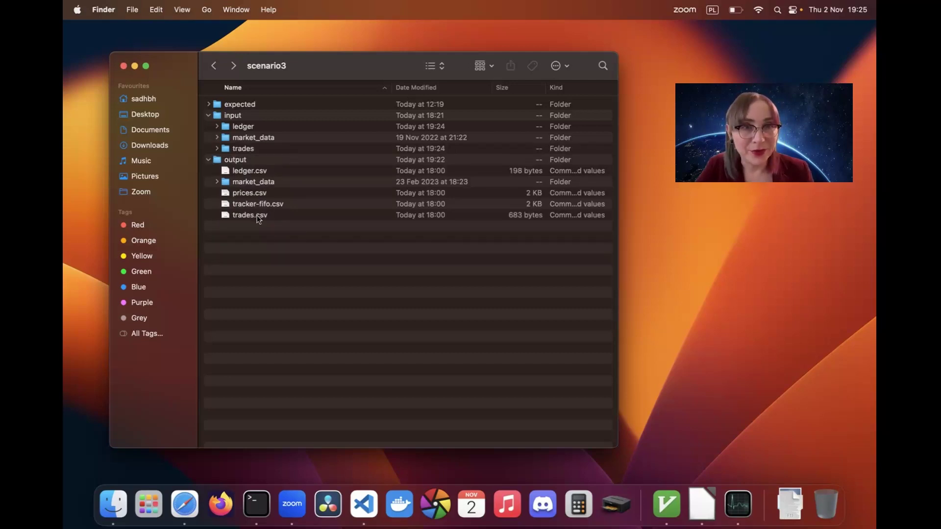
- Open the output folder's ledger.csv as comma-separated data, compare the deposit's Change with its Value in EUR, and close it
double_click(246, 172)
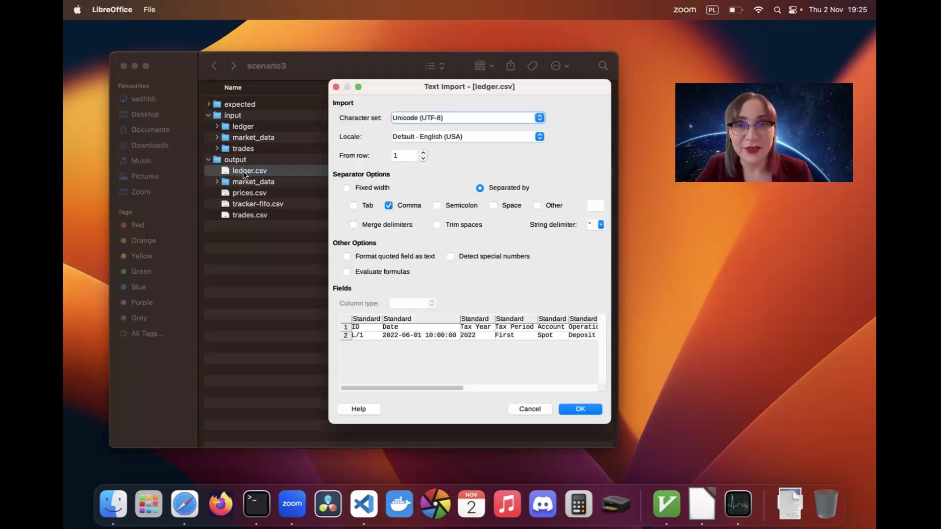
click(579, 409)
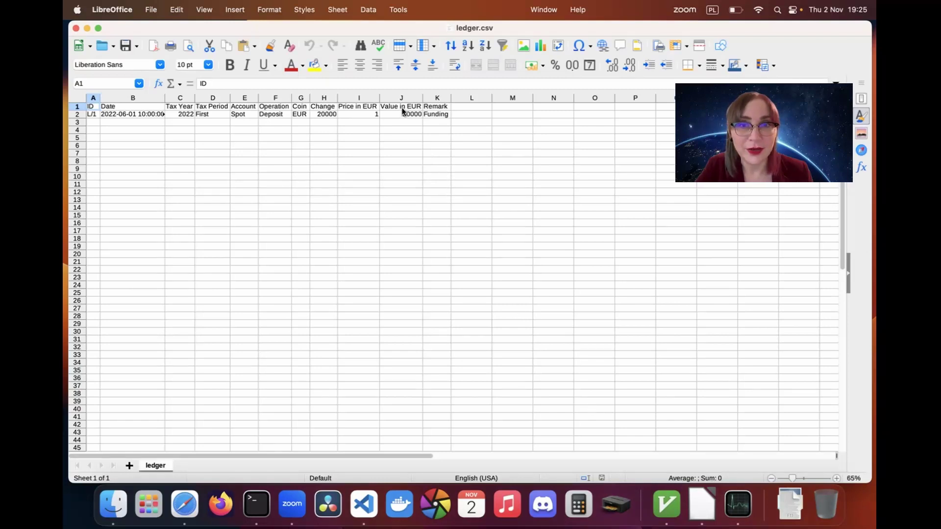
drag(402, 107, 403, 115)
drag(263, 114, 383, 115)
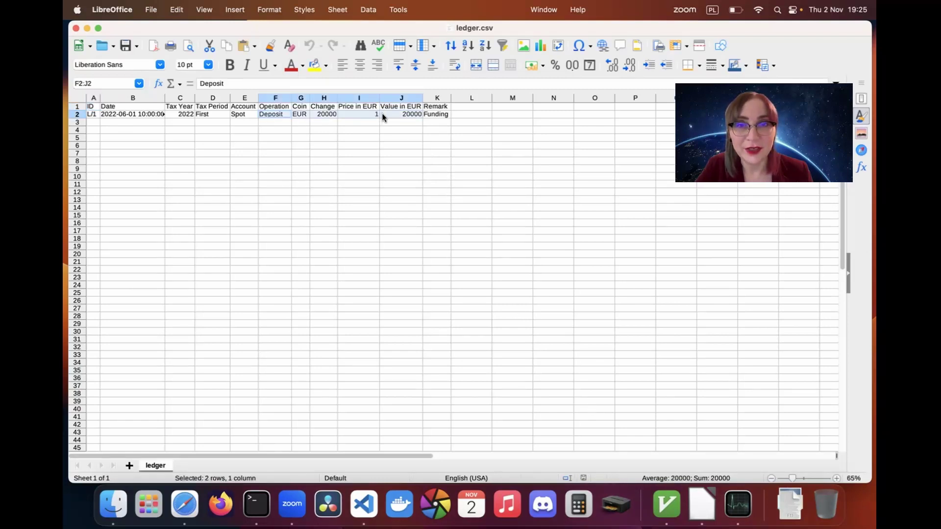
click(382, 114)
click(324, 119)
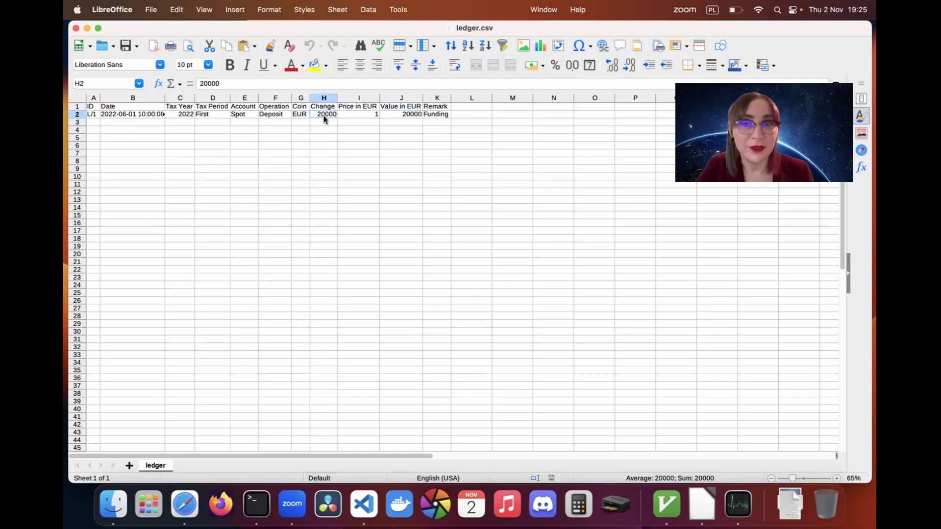
click(409, 115)
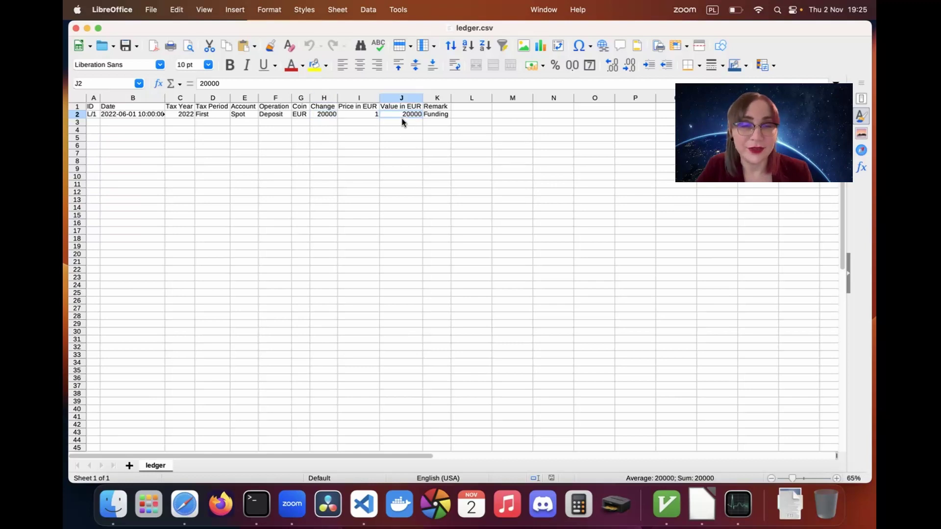
click(76, 28)
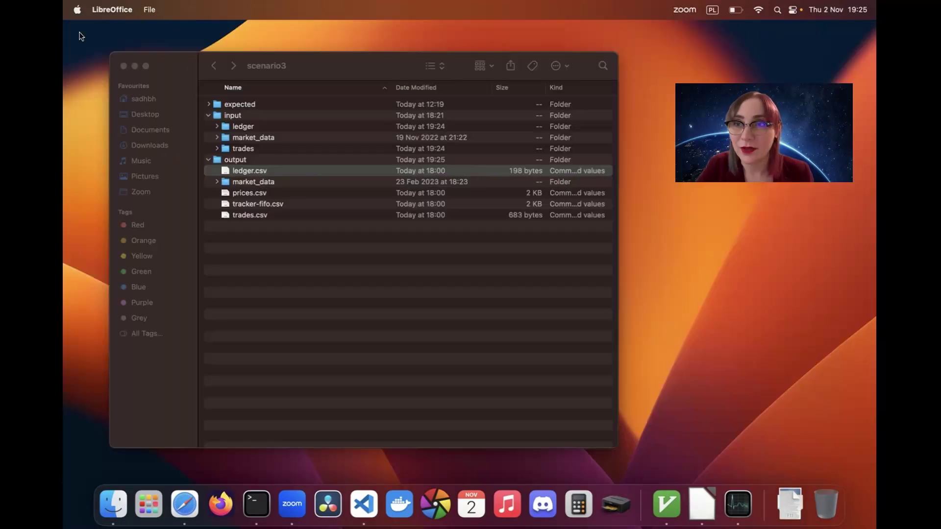
- Open the output folder's trades.csv with the default import settings and select the Trade value in EUR cells Q2:Q4
double_click(243, 218)
click(597, 415)
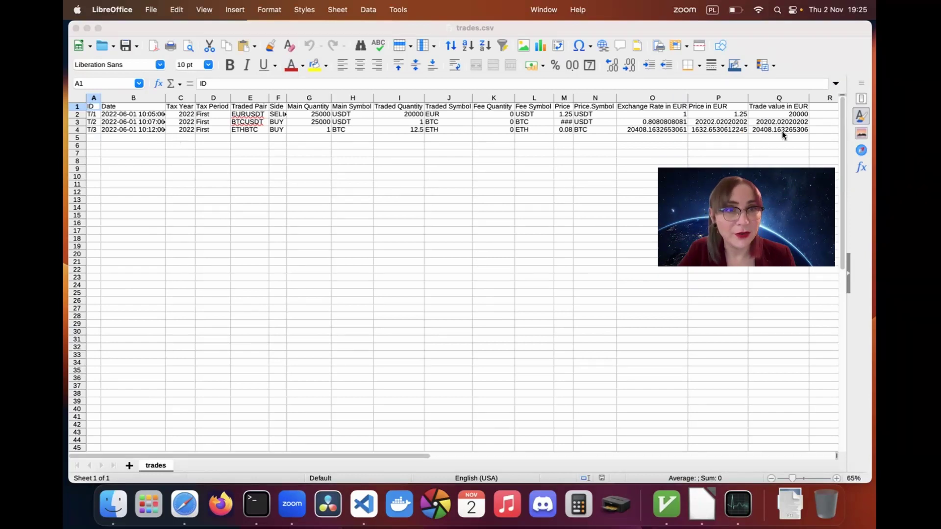
drag(779, 118, 780, 130)
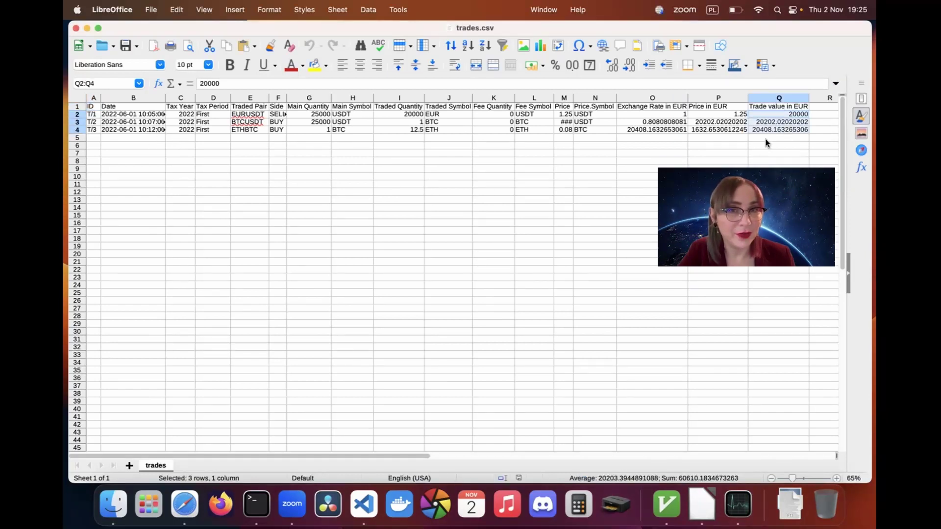
- Compare the EURUSDT and ETHBTC trades in the Traded Pair column with their Trade value in EUR
click(265, 123)
click(257, 131)
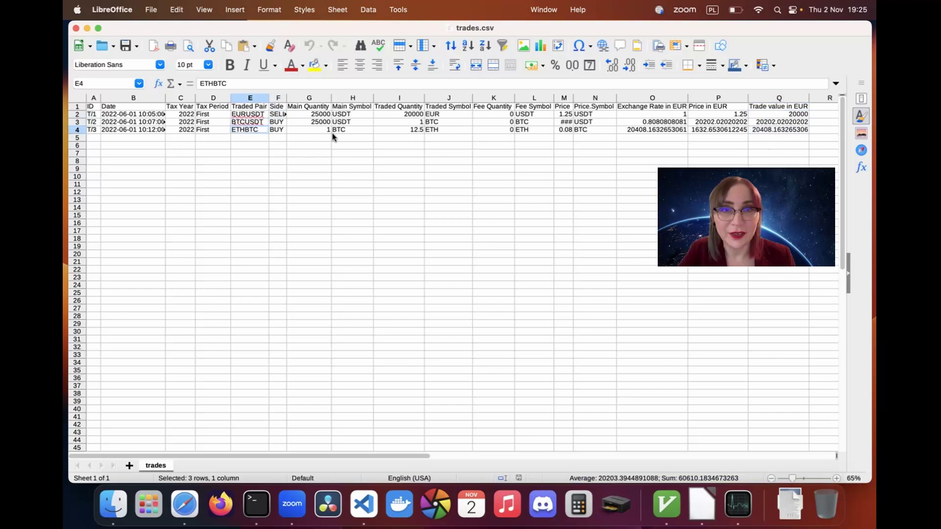
click(787, 131)
click(242, 115)
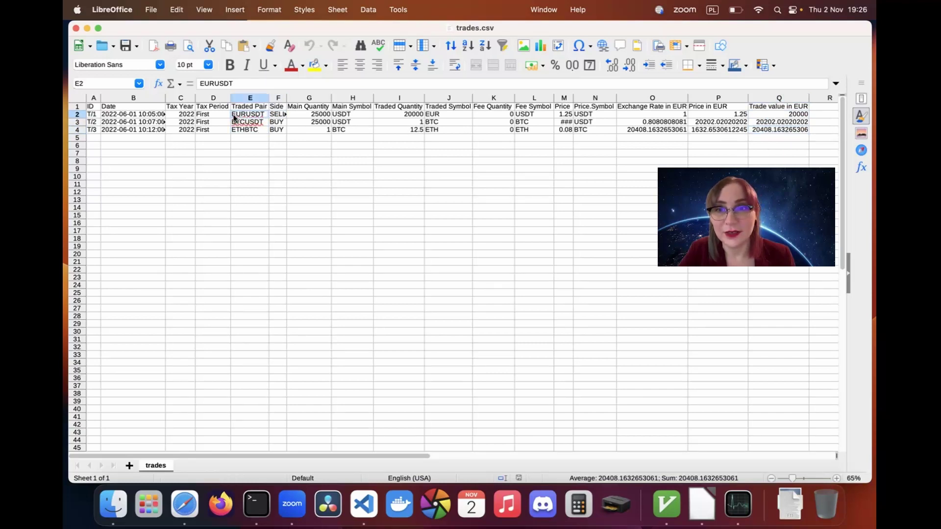
click(798, 115)
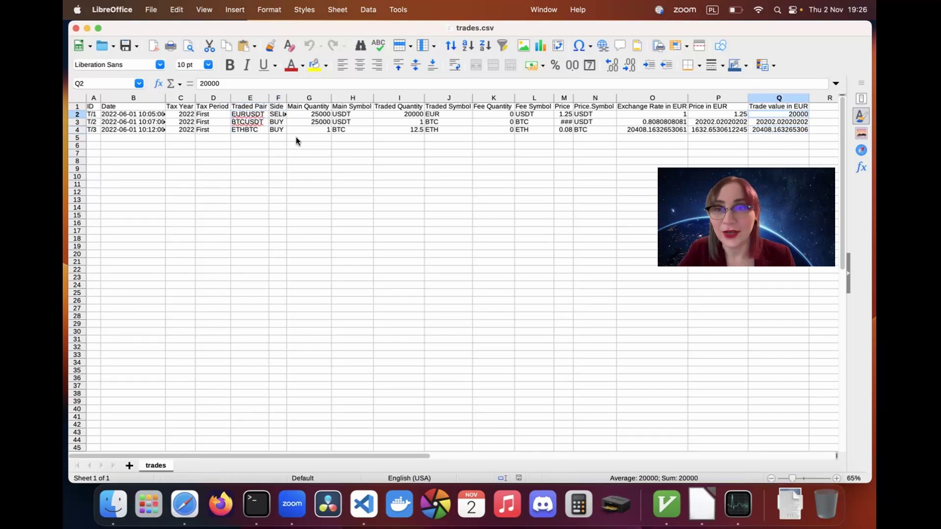
click(249, 130)
click(763, 130)
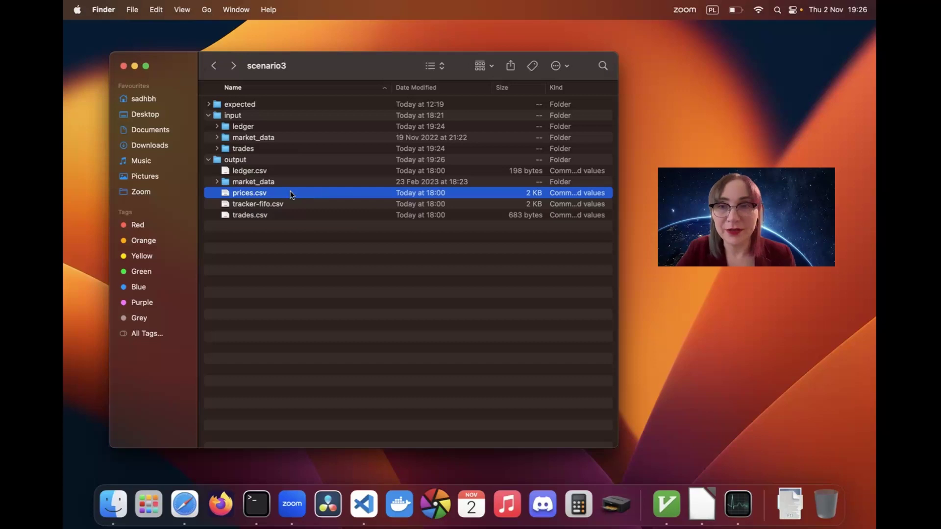
- Open the output folder's prices.csv in LibreOffice with the default import settings
right_click(290, 194)
mouse_move(344, 210)
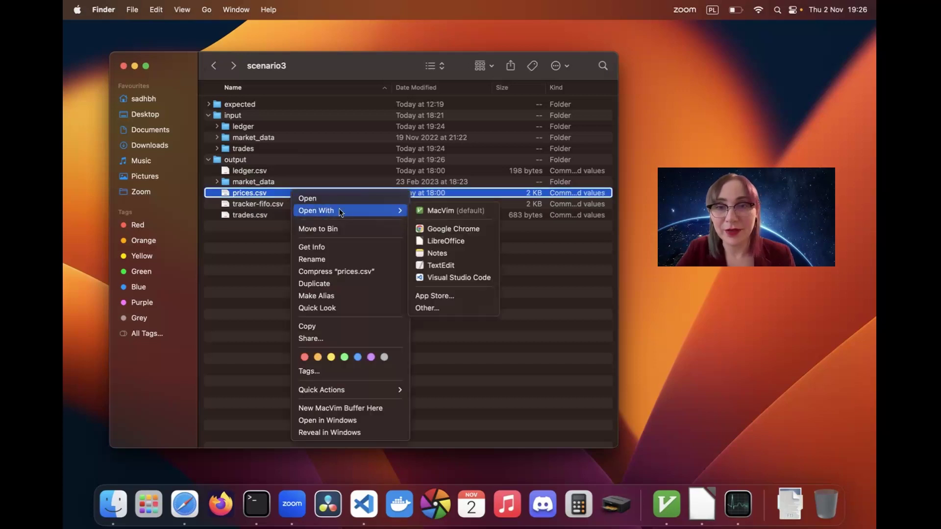
click(446, 242)
click(591, 406)
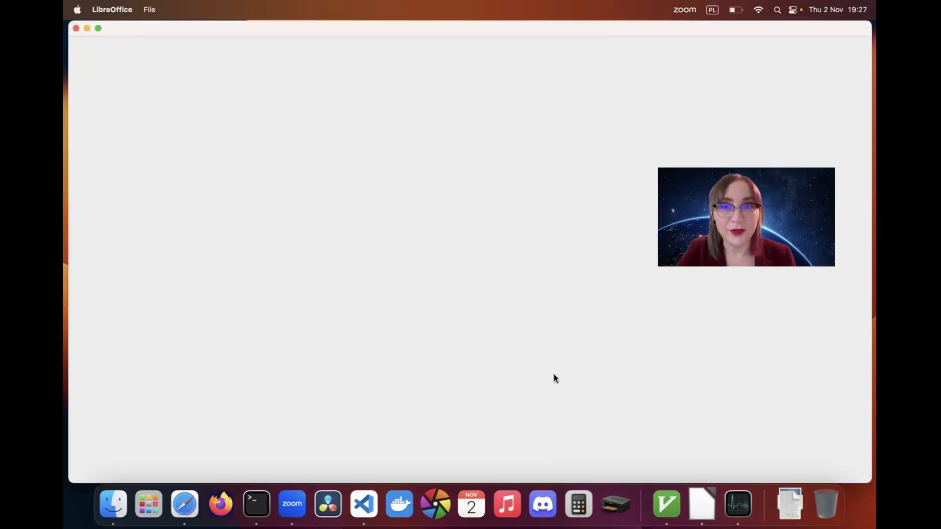
- Bold the T/2 price entries in rows 6 to 11 and close prices.csv without saving
drag(79, 146, 78, 185)
click(230, 68)
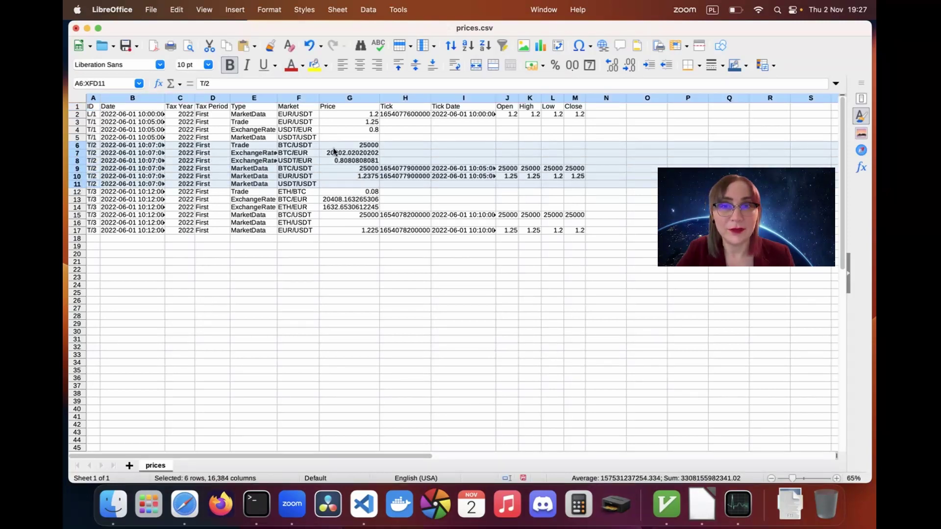
click(76, 29)
click(464, 275)
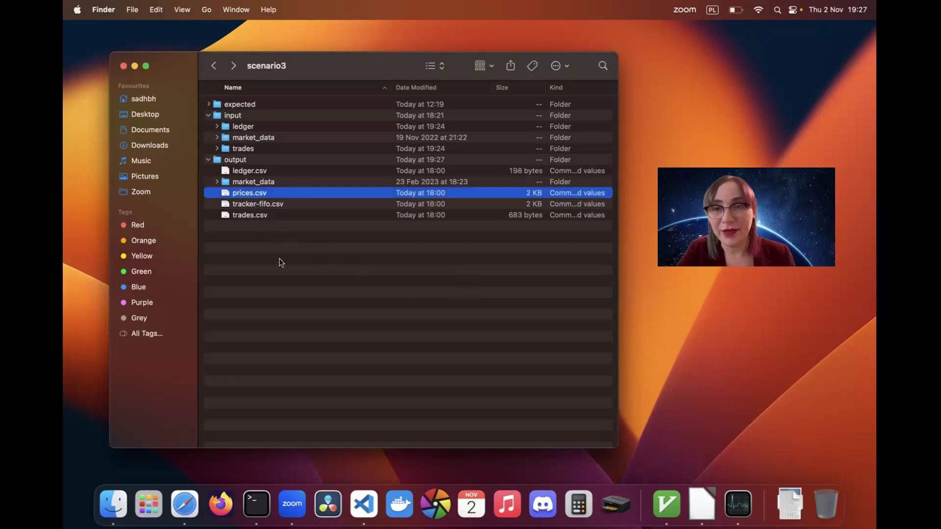
- Open the output folder's tracker-fifo.csv in LibreOffice as comma-separated data
click(256, 210)
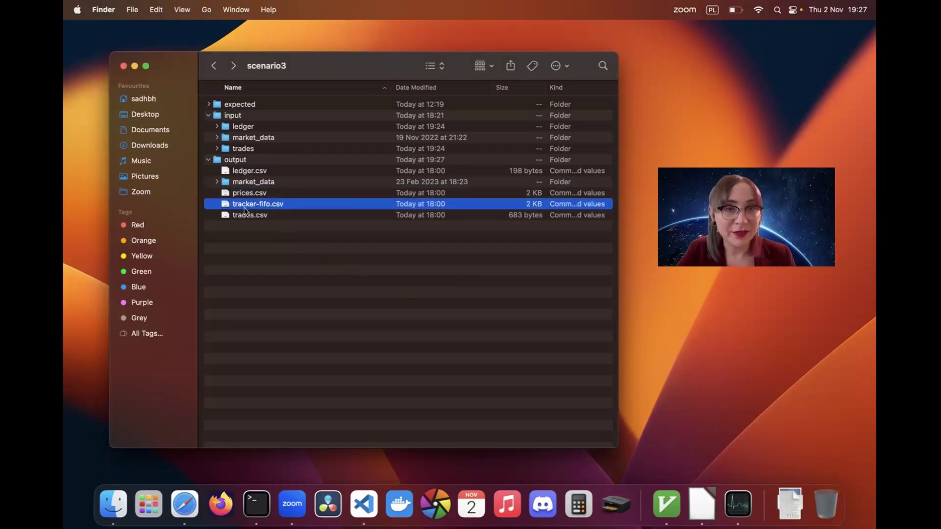
right_click(284, 210)
mouse_move(343, 225)
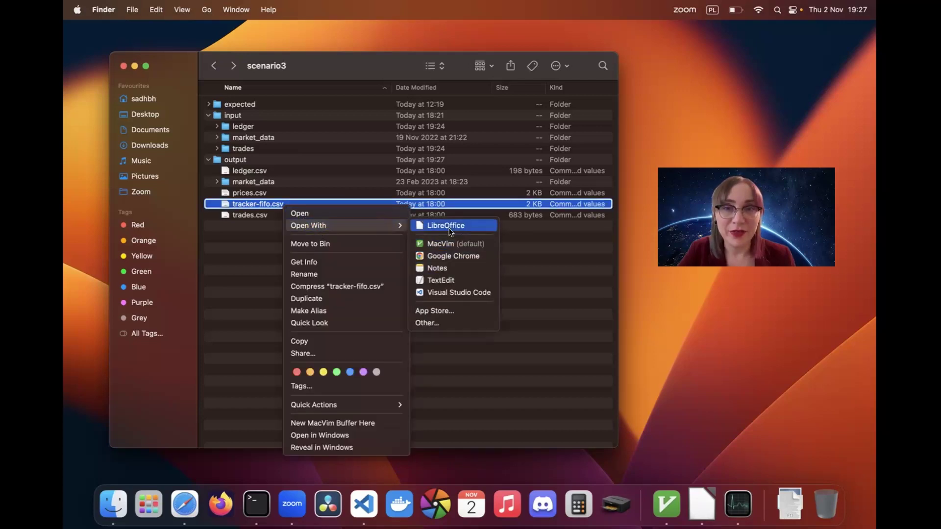
click(449, 228)
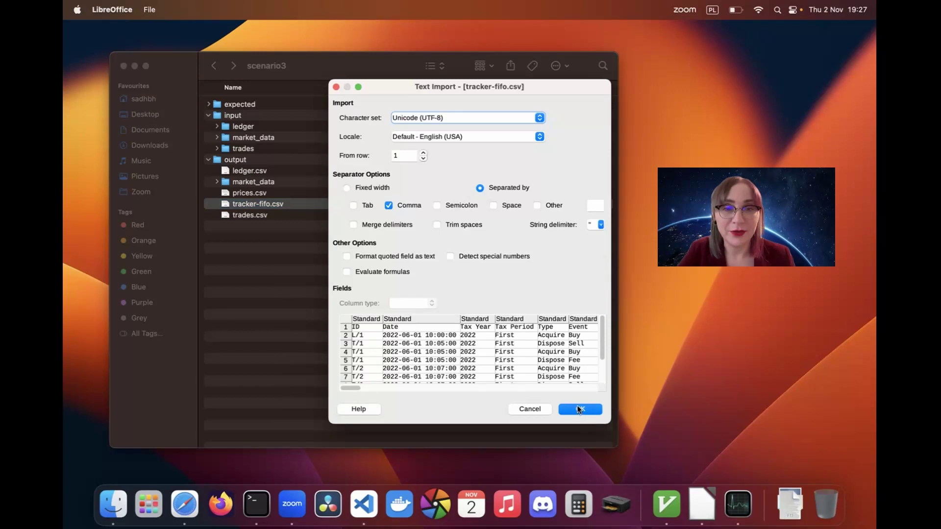
click(579, 410)
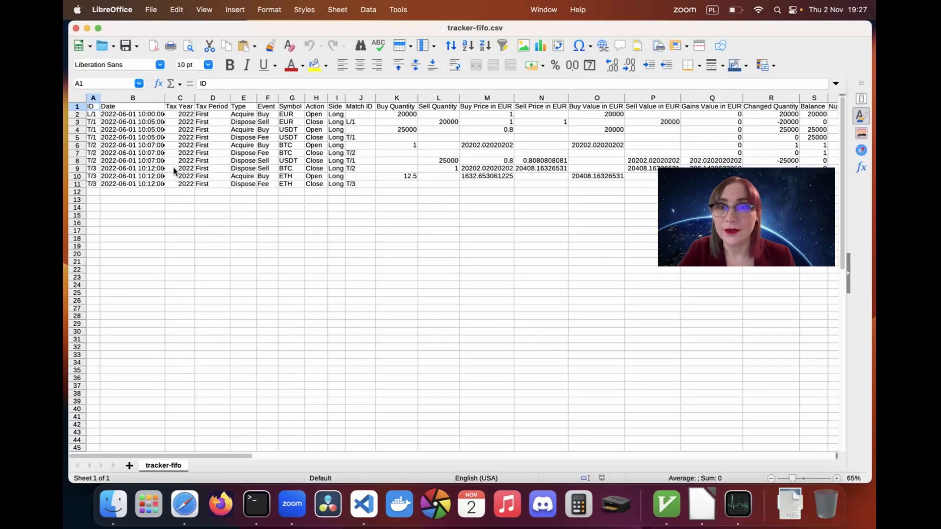
- Increase the height of all rows in the tracker-fifo sheet slightly
click(77, 98)
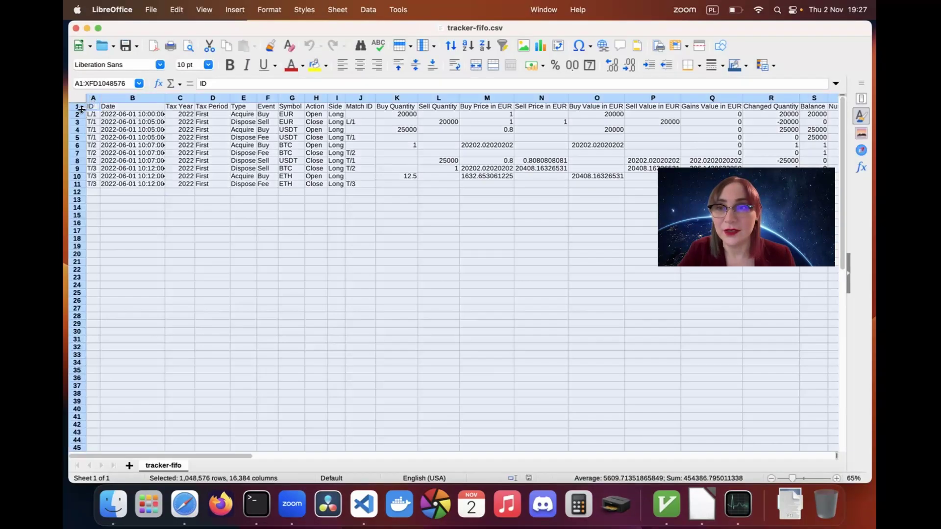
drag(82, 110, 82, 113)
click(116, 140)
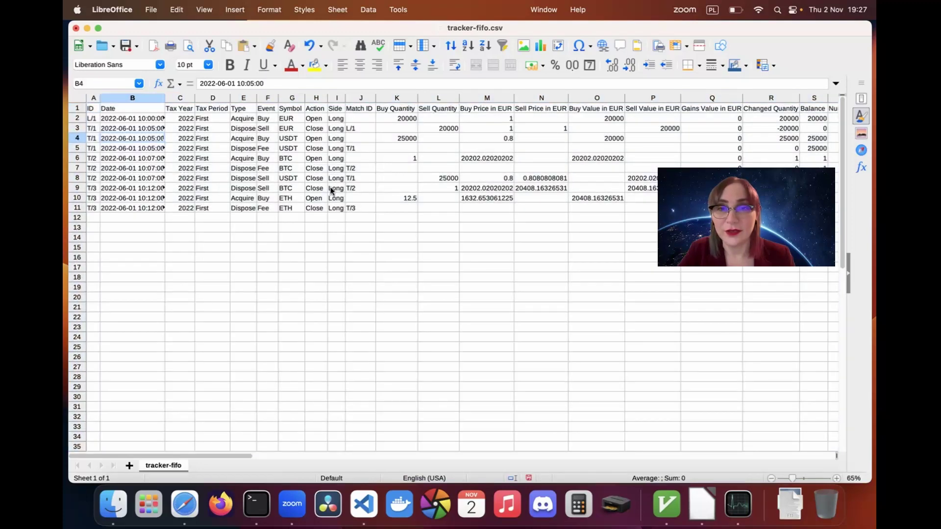
- Examine the Gains Value in EUR and Balance columns, checking the balances in rows 2, 7 and 10
drag(231, 456, 339, 459)
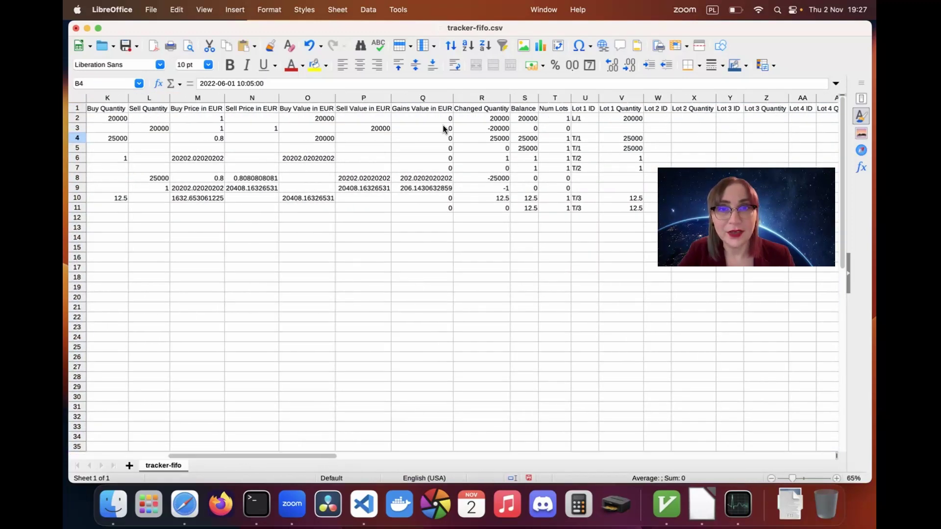
click(433, 98)
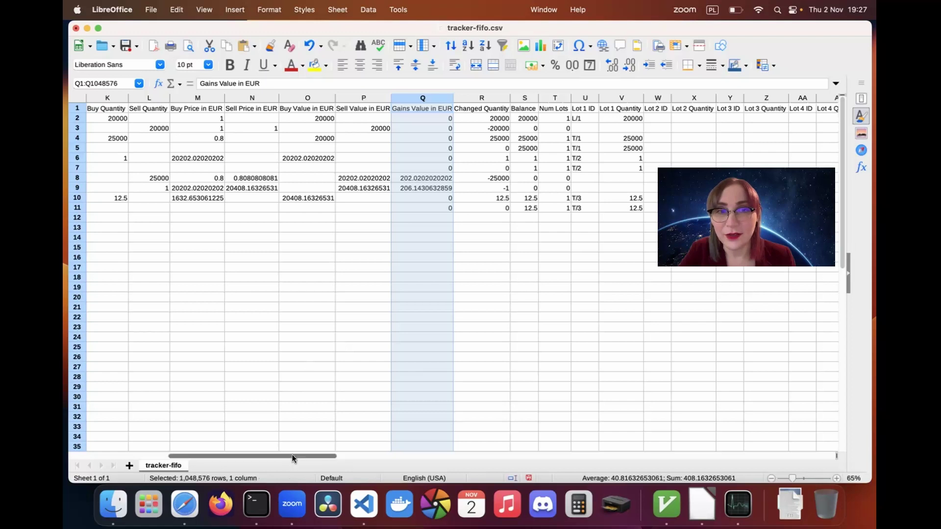
drag(293, 459, 348, 458)
click(271, 98)
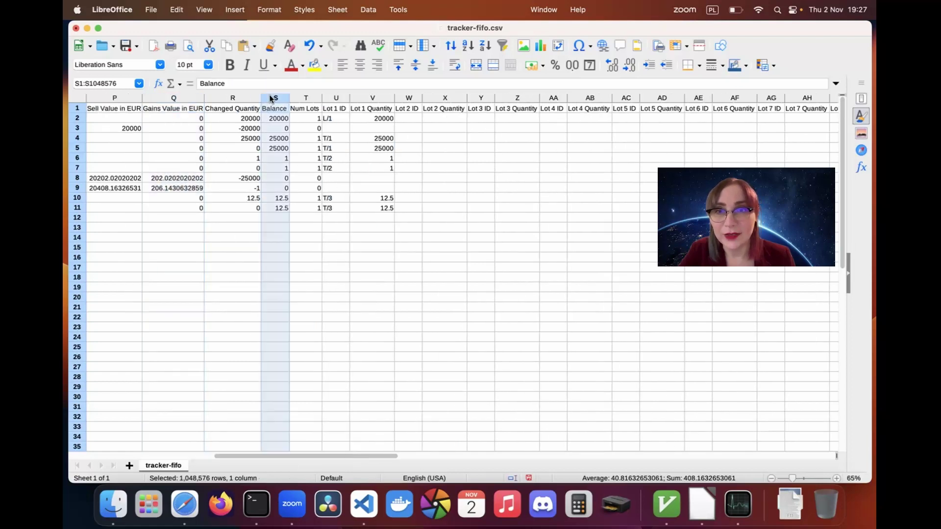
click(272, 121)
click(281, 168)
click(282, 198)
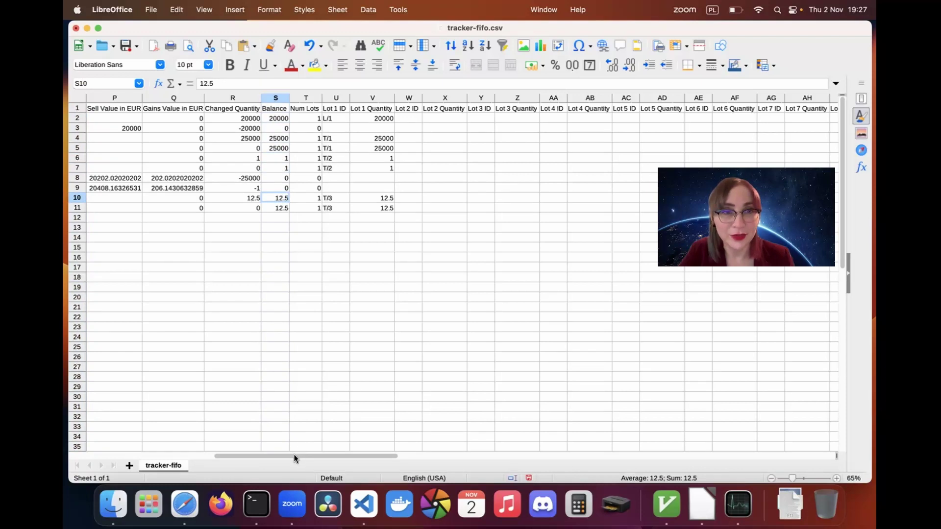
click(291, 252)
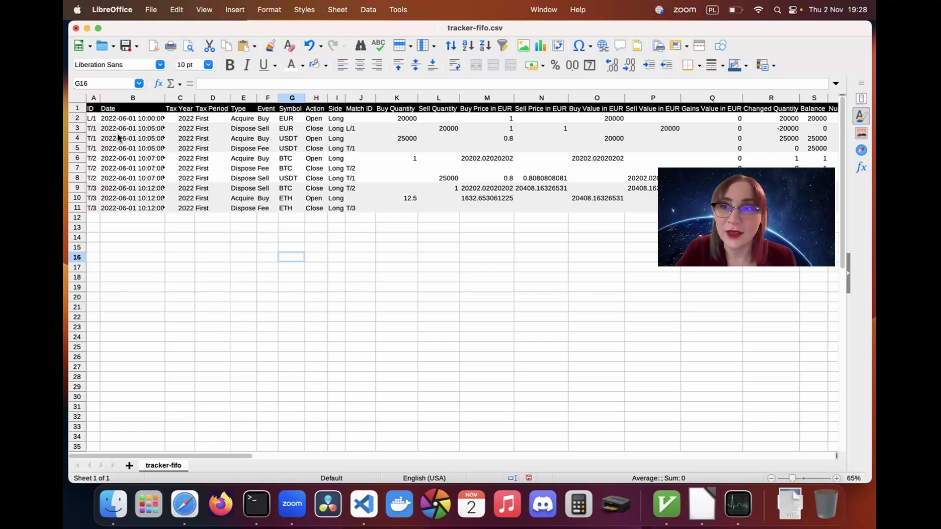
- Examine the tracker rows grouped by ID, from L/1 in row 2 and T/1 in rows 3 to 5 to the T/3 rows
click(79, 118)
drag(81, 129, 80, 149)
click(109, 201)
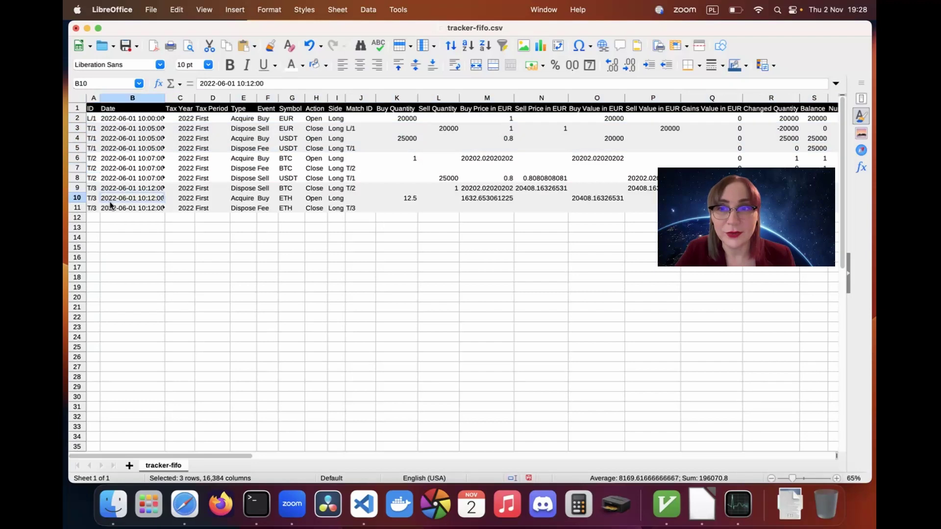
click(209, 264)
drag(234, 461, 152, 445)
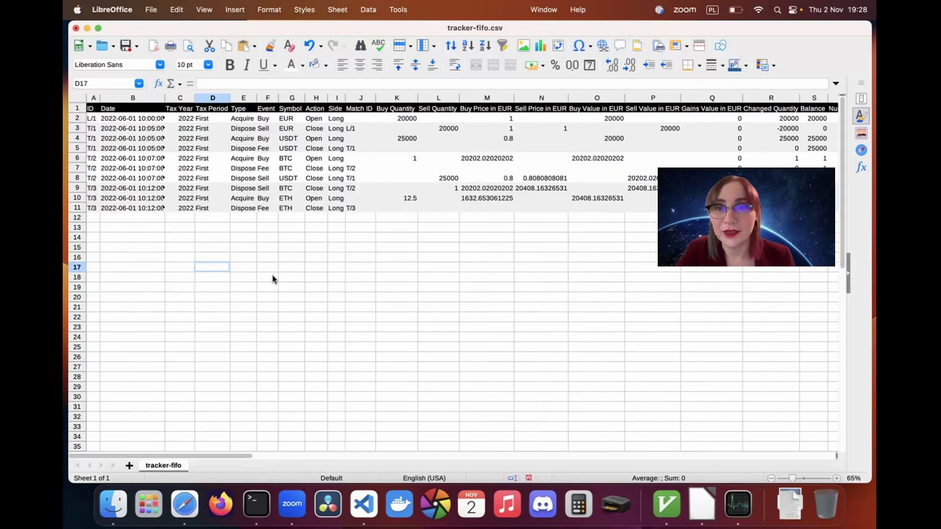
- Freeze the header row and columns A to G at cell H2
click(316, 119)
click(204, 9)
click(206, 225)
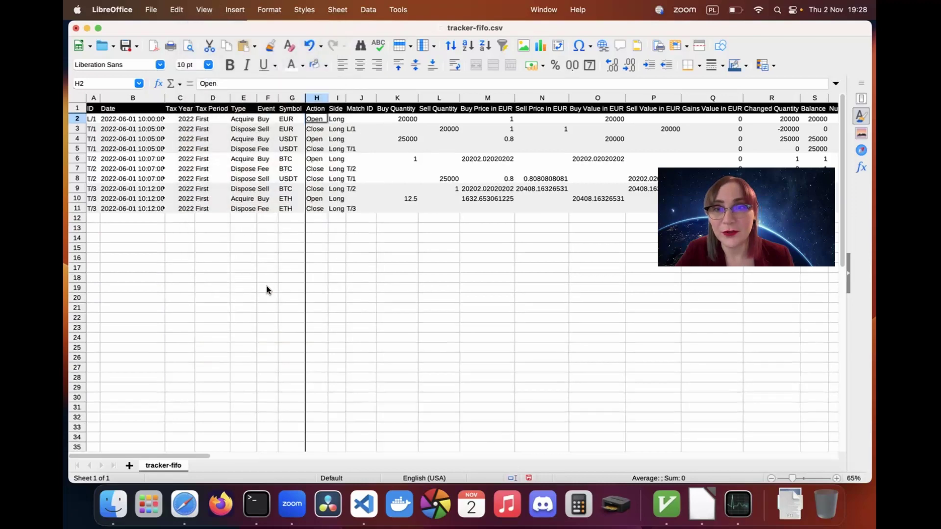
- Examine the L/1 EUR buy in row 2, checking its Symbol, Balance, Num Lots, Lot 1 ID and Lot 1 Quantity
drag(219, 457, 293, 459)
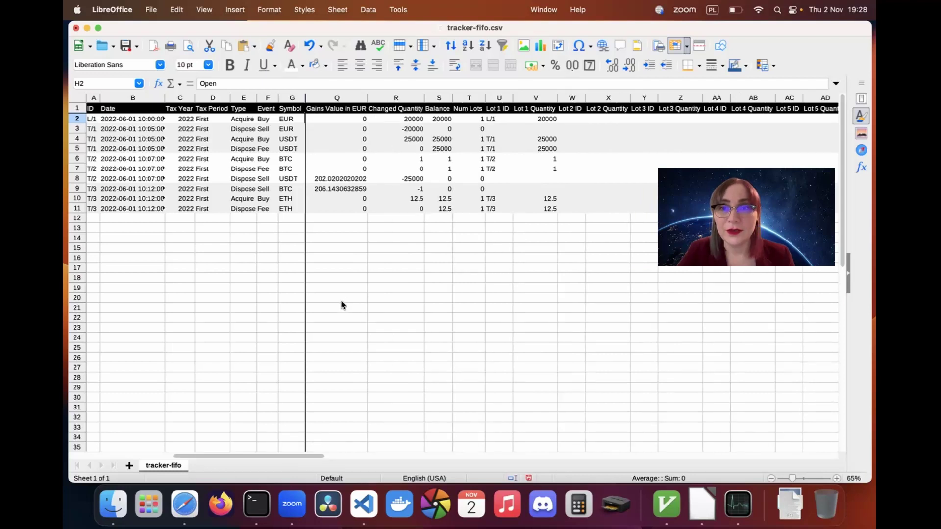
click(79, 121)
click(287, 120)
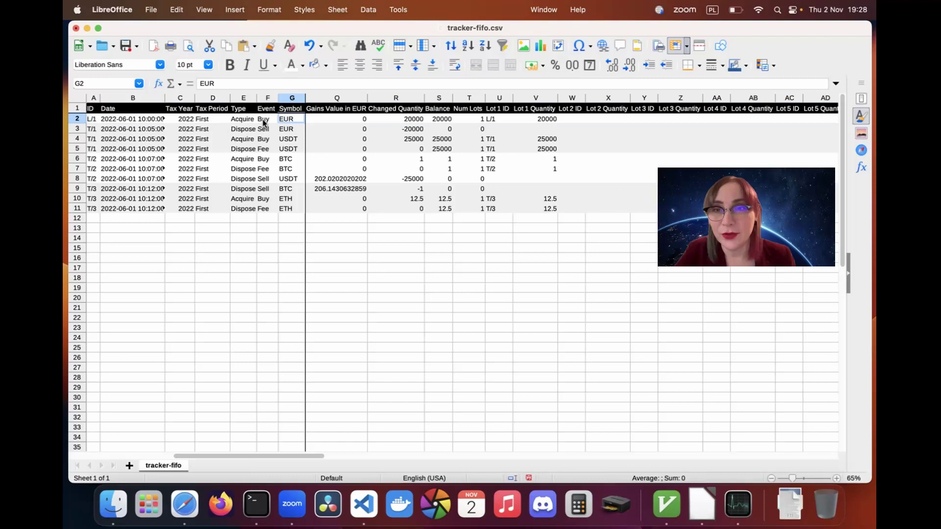
click(437, 121)
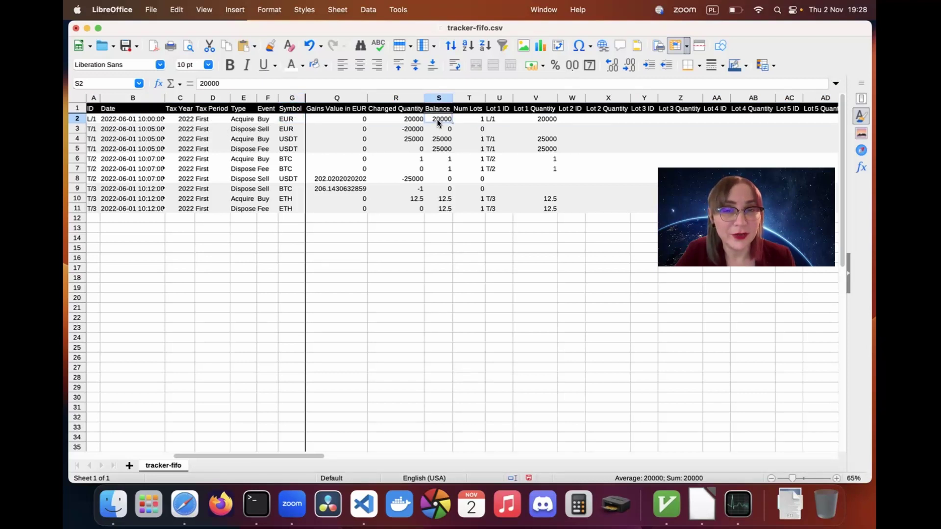
click(501, 120)
click(483, 119)
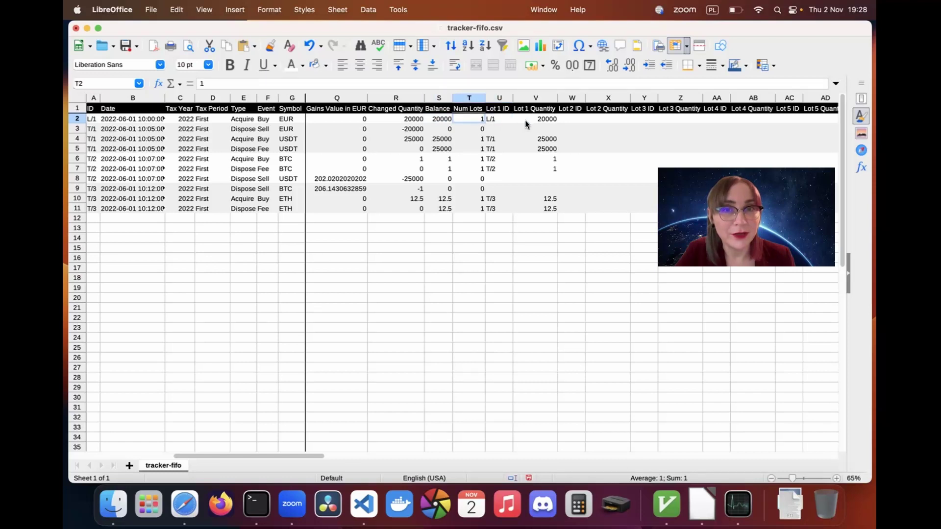
click(551, 123)
click(499, 122)
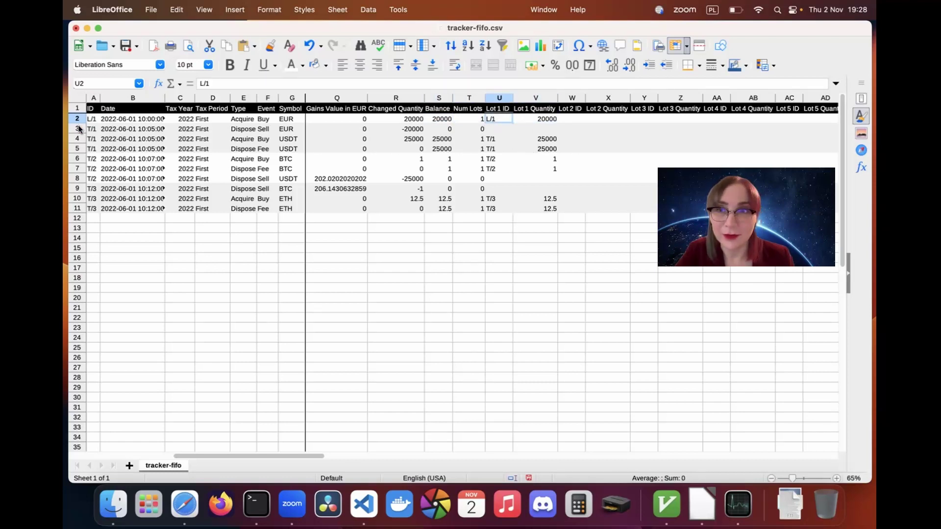
- Examine the T/1 USDT fee entry in row 5, from its Event across to the balance and lot columns
click(93, 125)
click(165, 150)
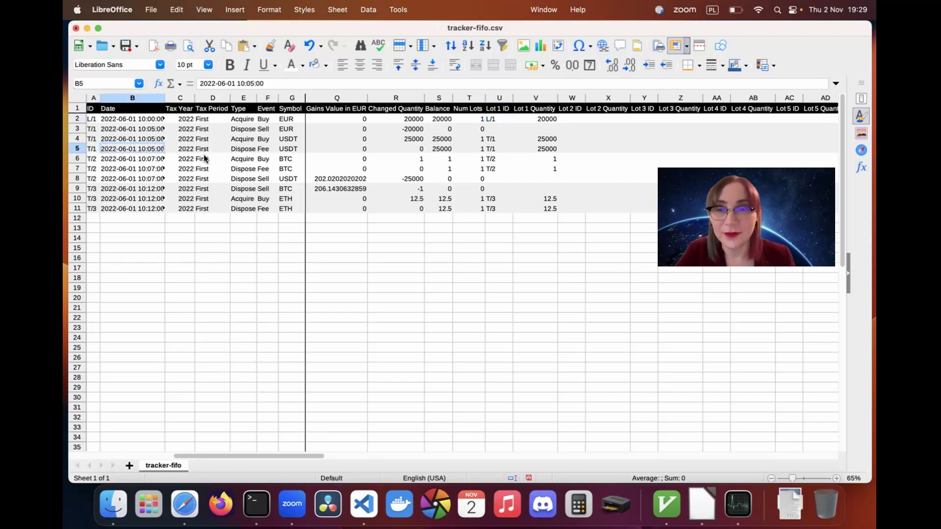
click(269, 150)
drag(350, 152, 549, 150)
click(265, 158)
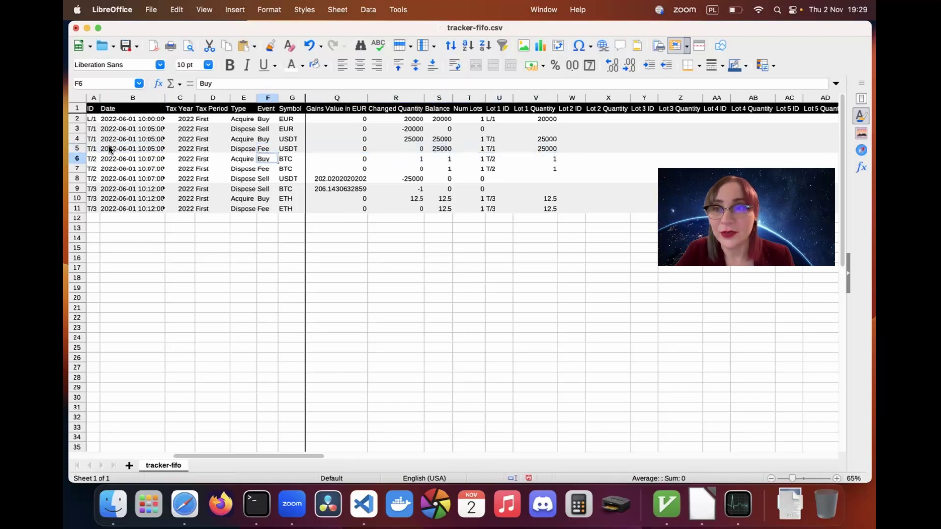
- Review the T/1 sell and buy rows 3 and 4, and compare the EUR sell's Changed Quantity with the L/1 buy's
drag(78, 129, 77, 140)
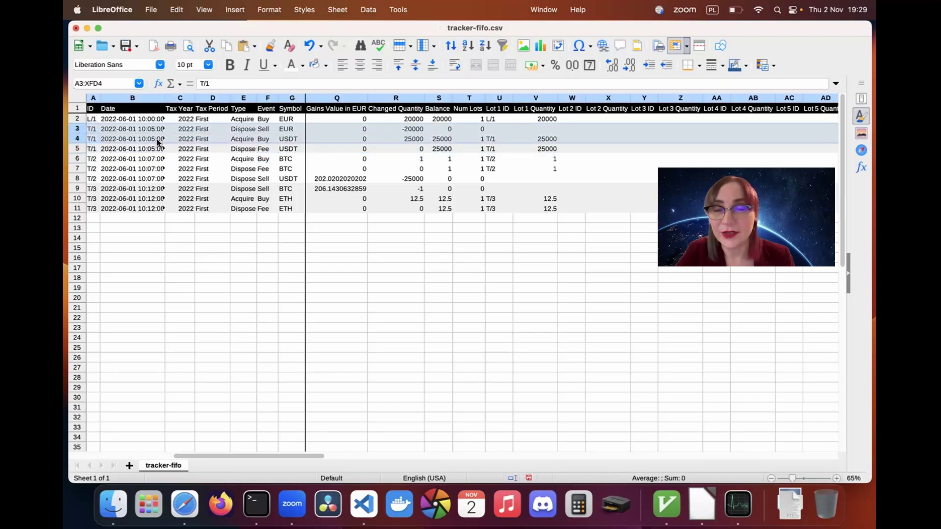
click(191, 139)
drag(167, 132, 295, 132)
click(268, 131)
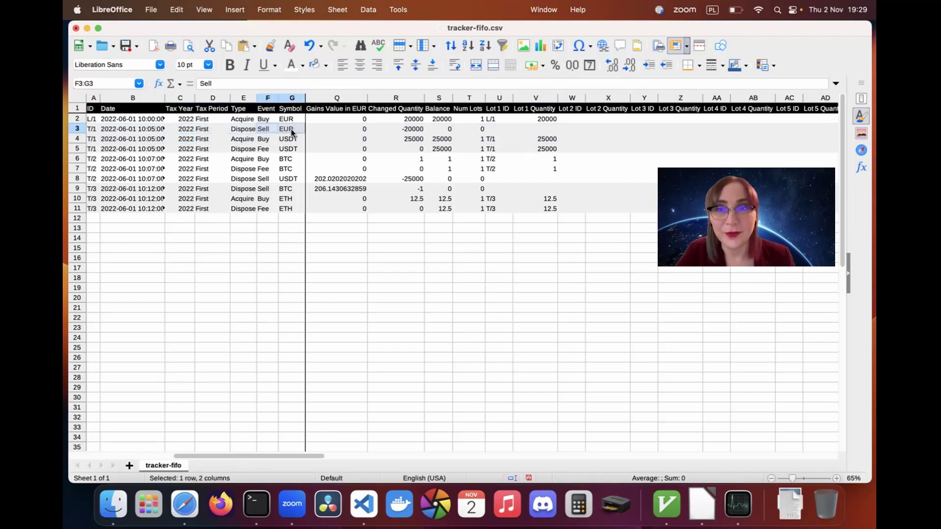
click(411, 131)
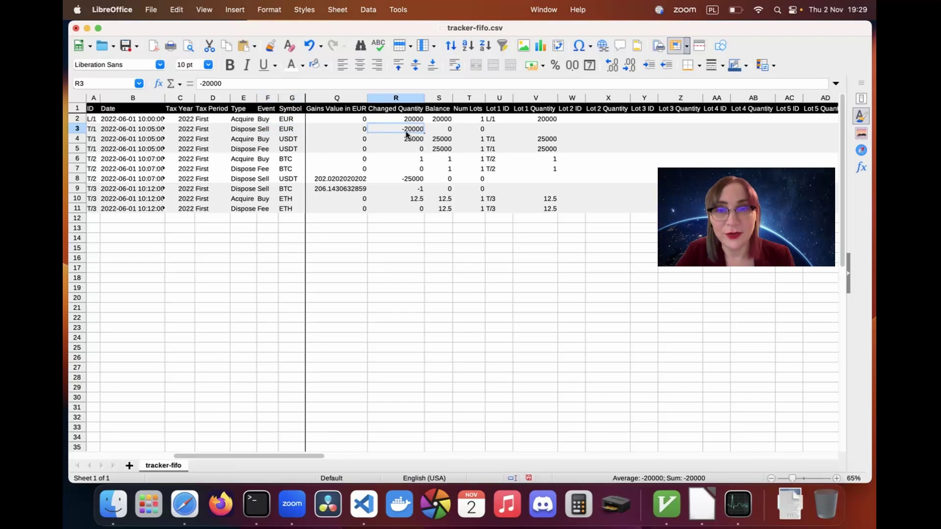
click(411, 122)
click(410, 131)
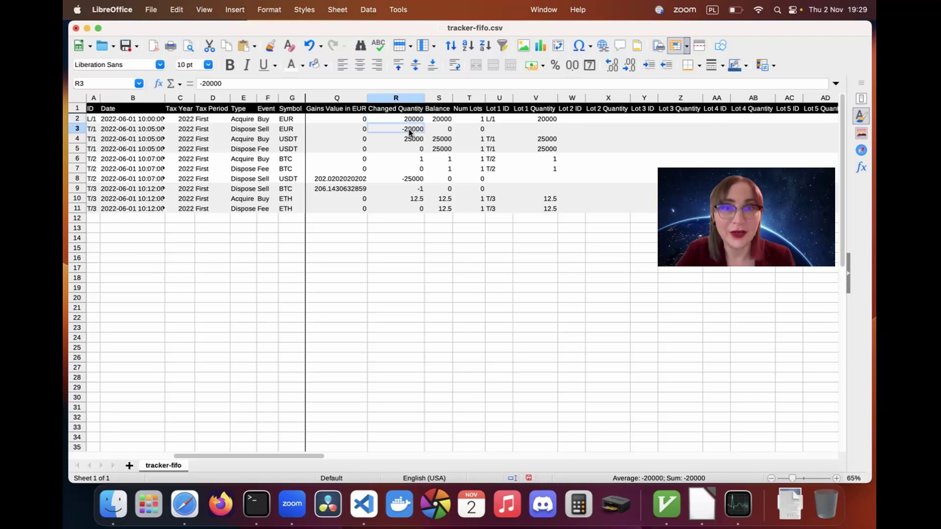
- Compare the L/1 lot ID and quantity in row 2 with the lot cells U3:V3 and Balance of the EUR sell
click(497, 121)
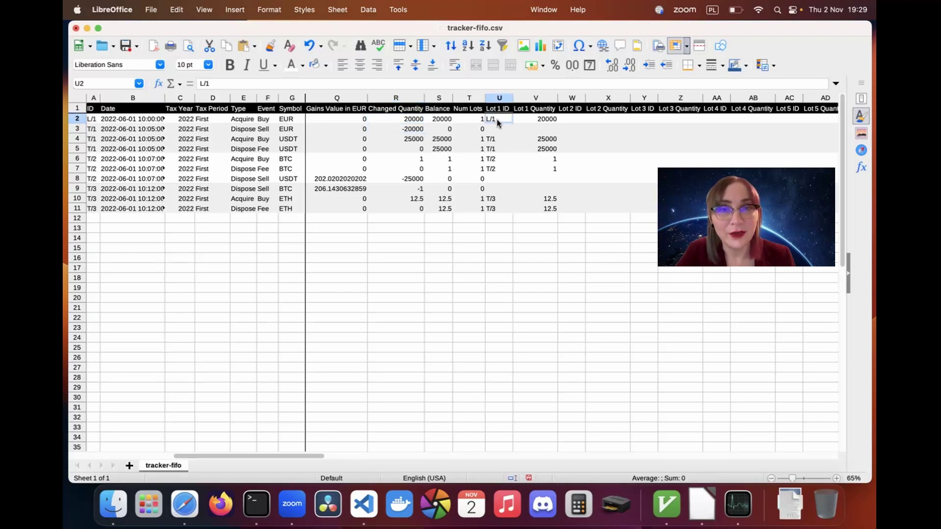
click(481, 121)
click(489, 121)
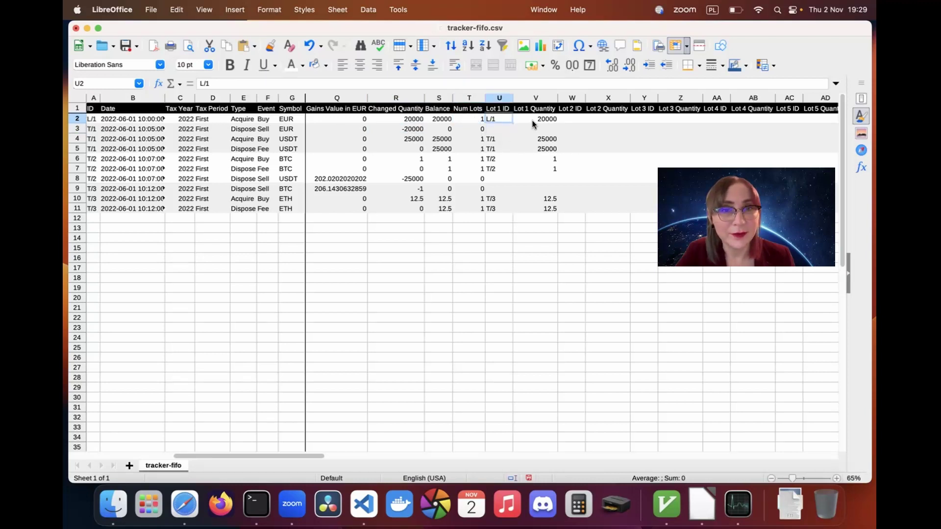
click(544, 121)
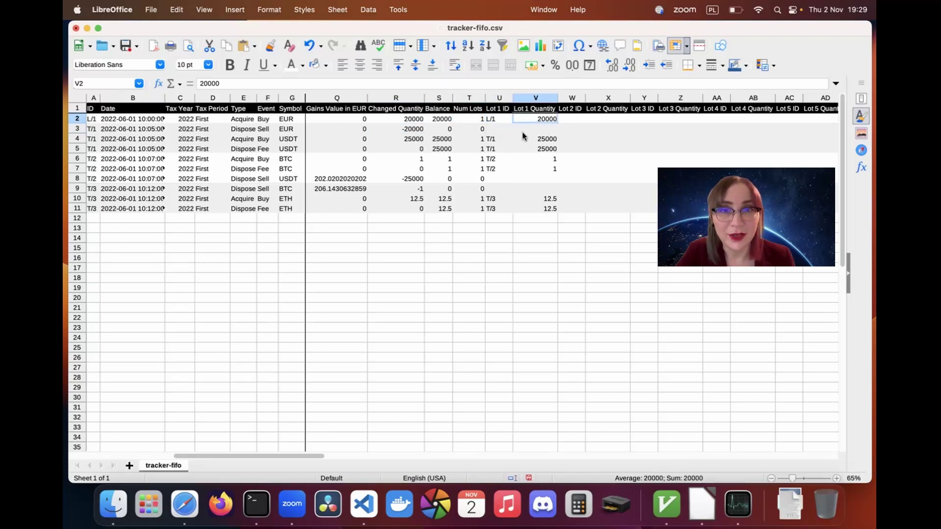
click(491, 130)
drag(550, 133, 489, 133)
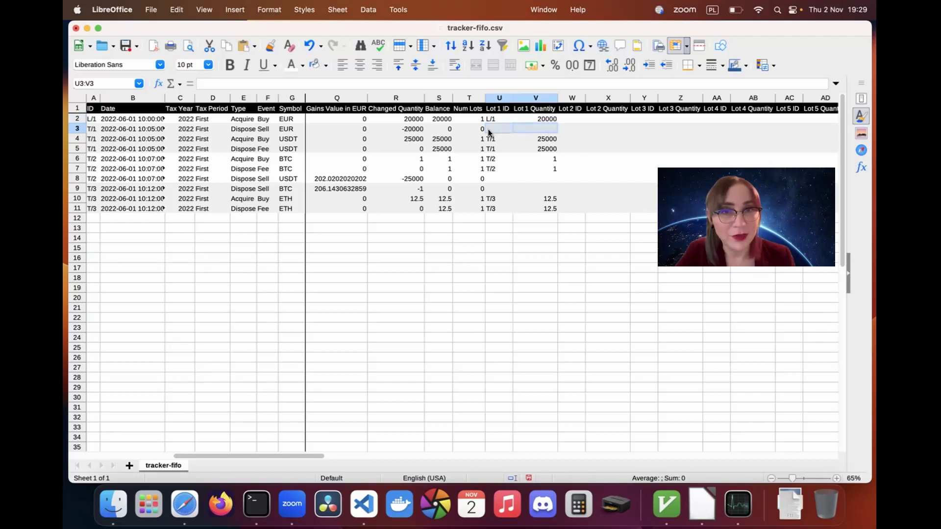
click(447, 129)
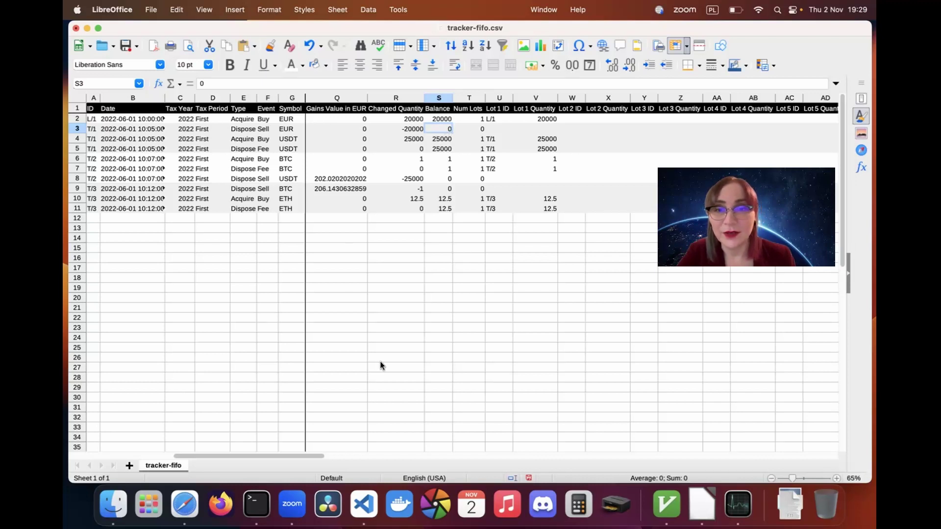
drag(321, 456, 214, 455)
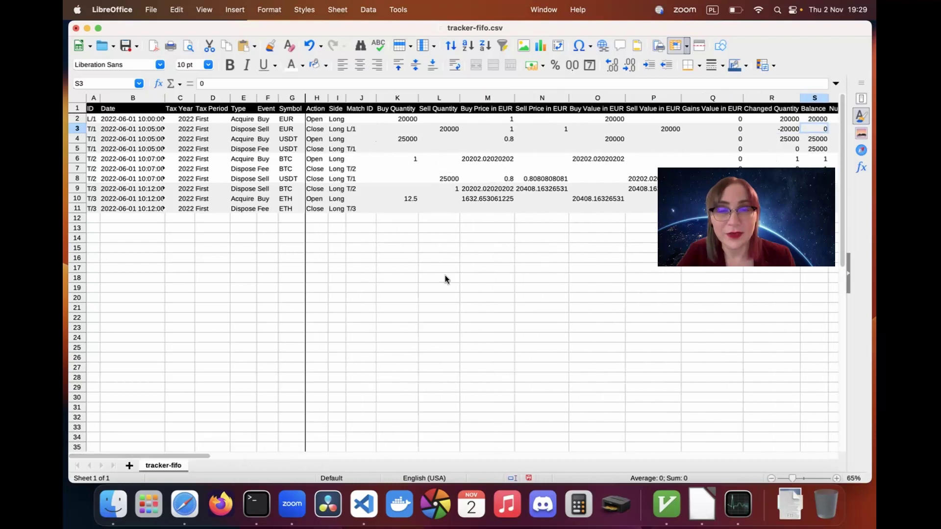
- Trace the Match ID of the EUR sell in row 3 to the L/1 buy, comparing row 2 with T/1 rows 3 to 5
click(351, 132)
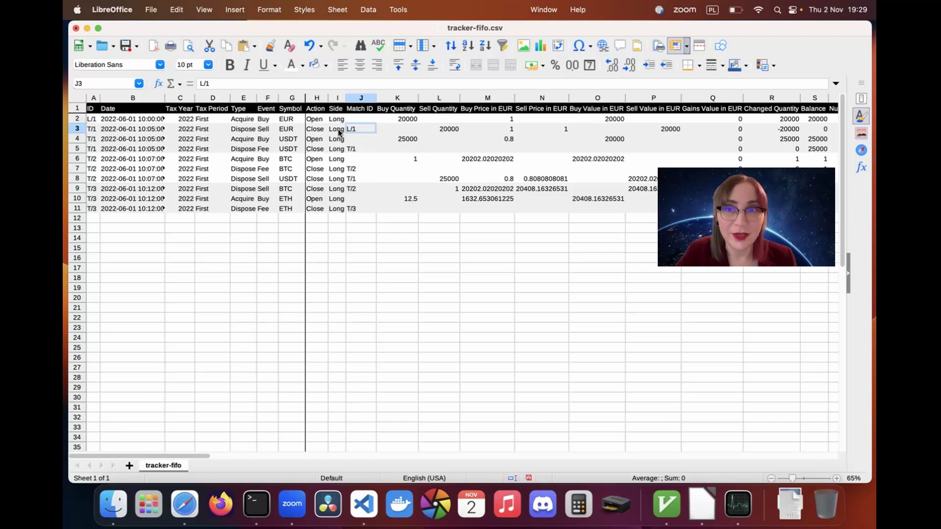
click(77, 119)
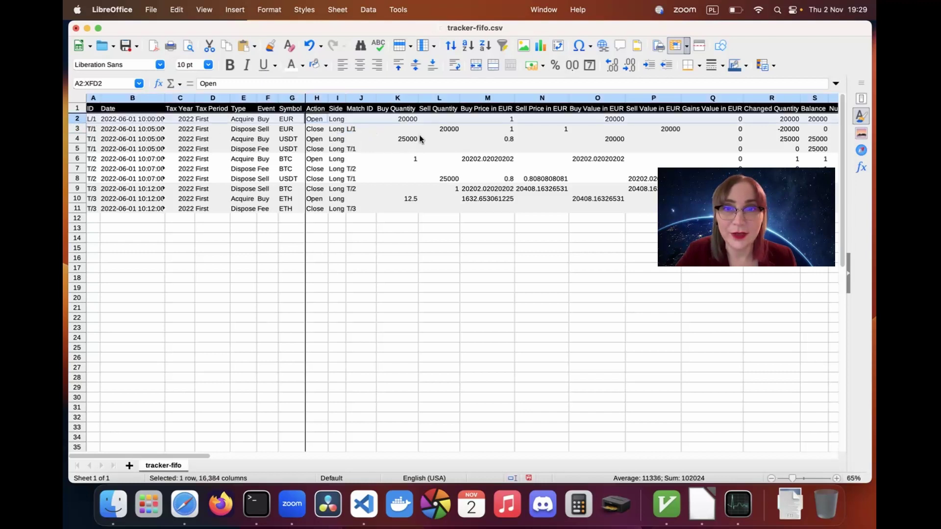
drag(81, 130, 70, 149)
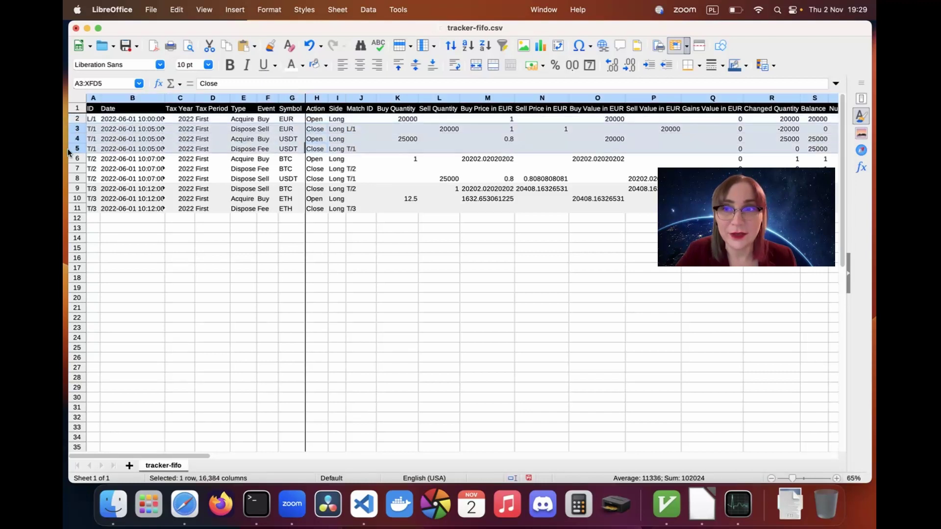
click(78, 120)
click(365, 139)
click(356, 129)
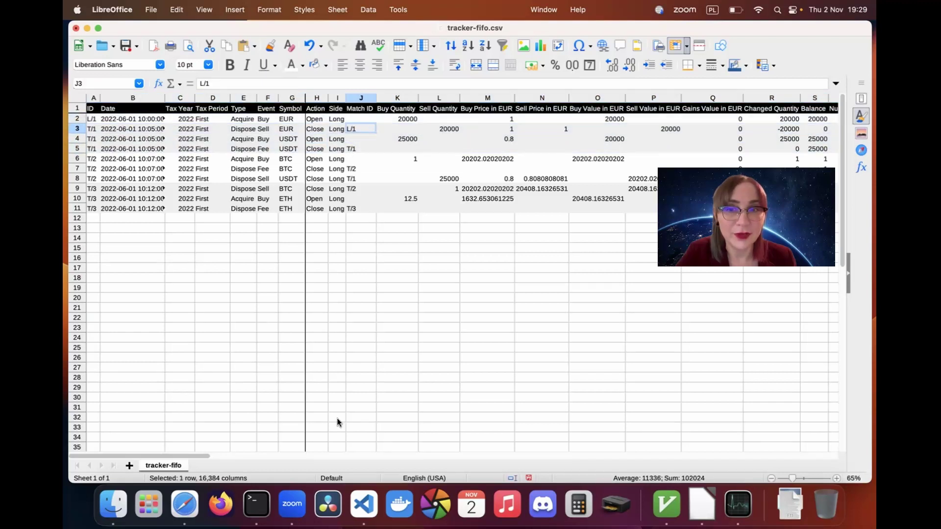
- Check the Lot 1 ID and Lot 1 Quantity cells of the EUR buy against those of the EUR sell
drag(169, 456, 273, 456)
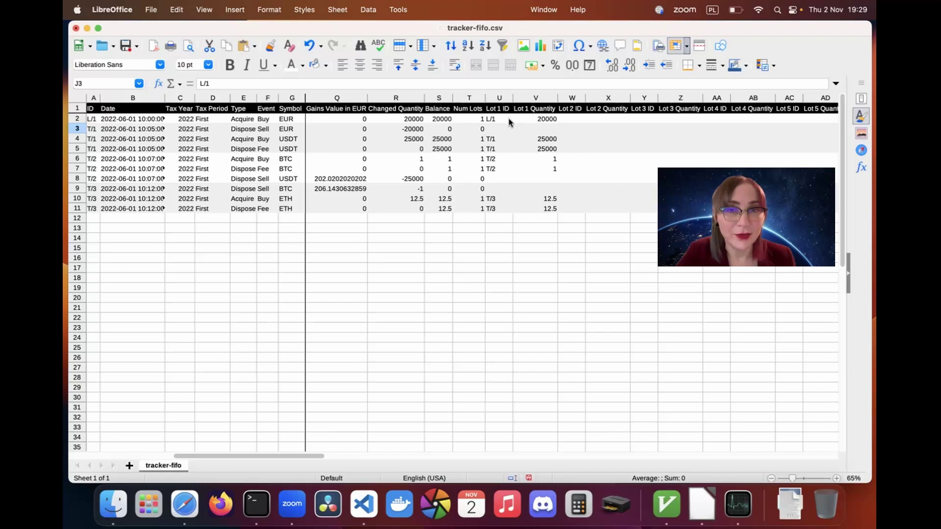
drag(495, 122, 558, 121)
drag(492, 129, 541, 129)
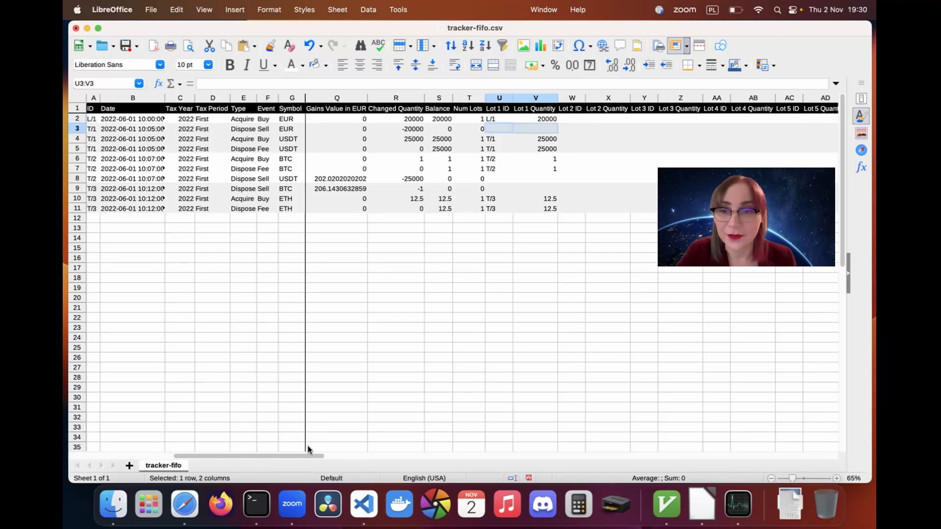
- Examine the USDT buy in row 4: Symbol, Changed Quantity, Balance, Num Lots, Lot 1 ID and Lot 1 Quantity
scroll(302, 455, left, 1)
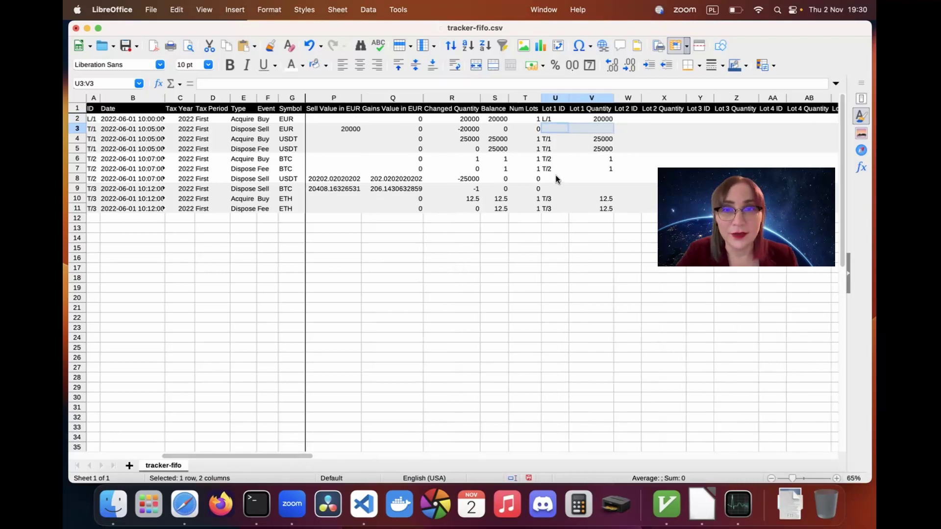
click(292, 142)
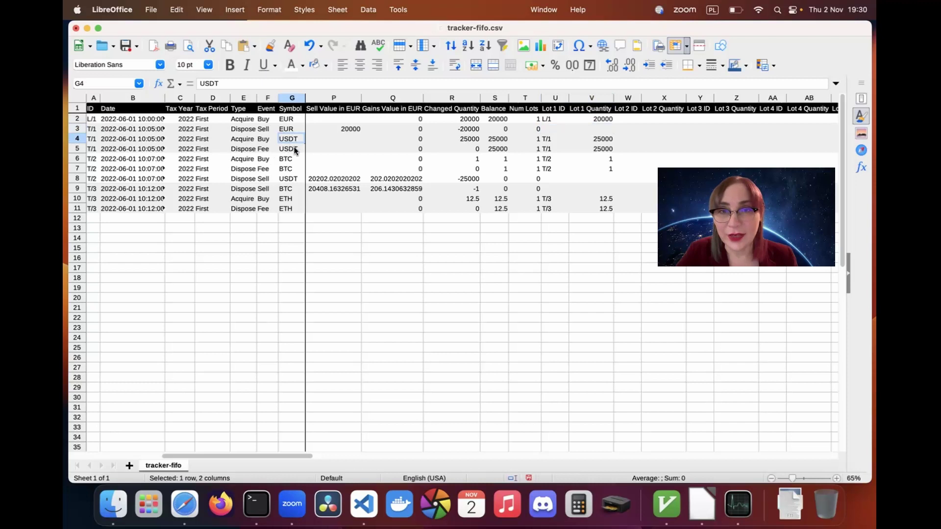
click(463, 141)
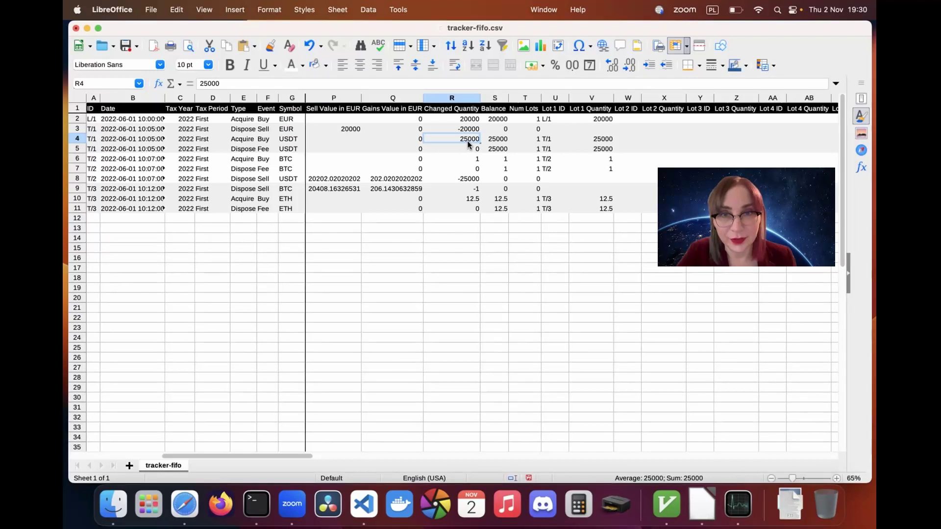
click(495, 142)
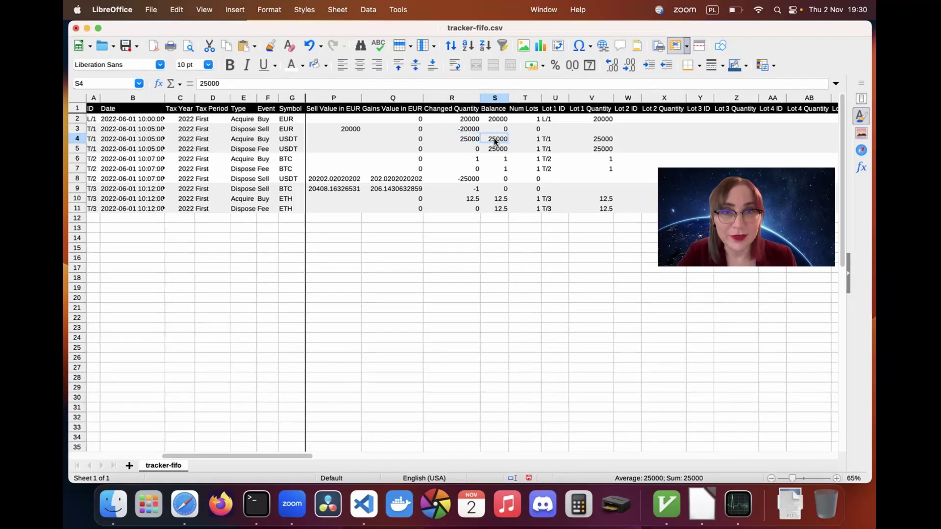
click(530, 141)
click(550, 142)
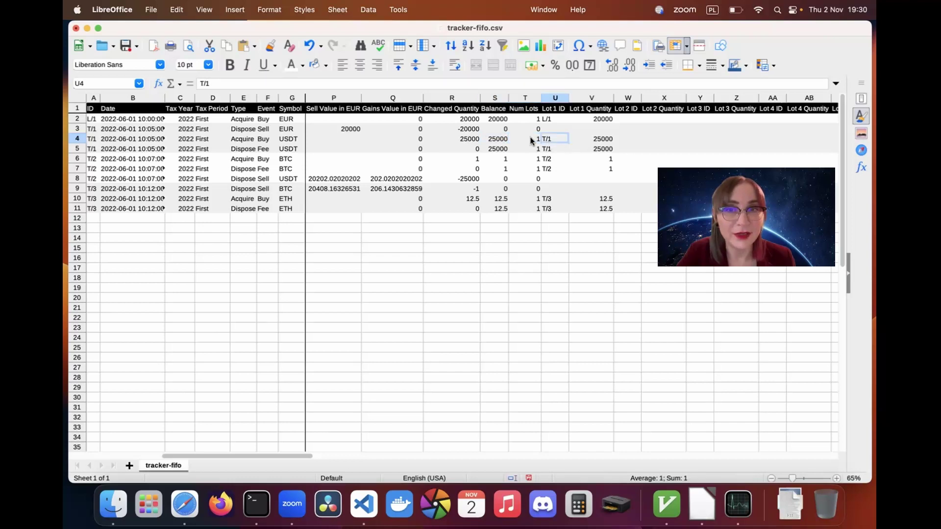
click(596, 142)
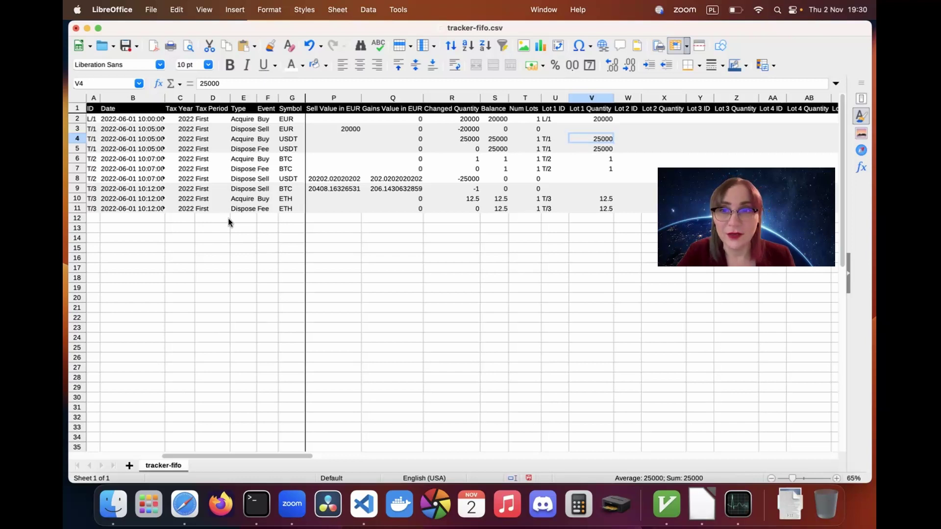
- Examine the T/3 ETH buy in row 10, from its Event and Symbol to its Changed Quantity
click(283, 209)
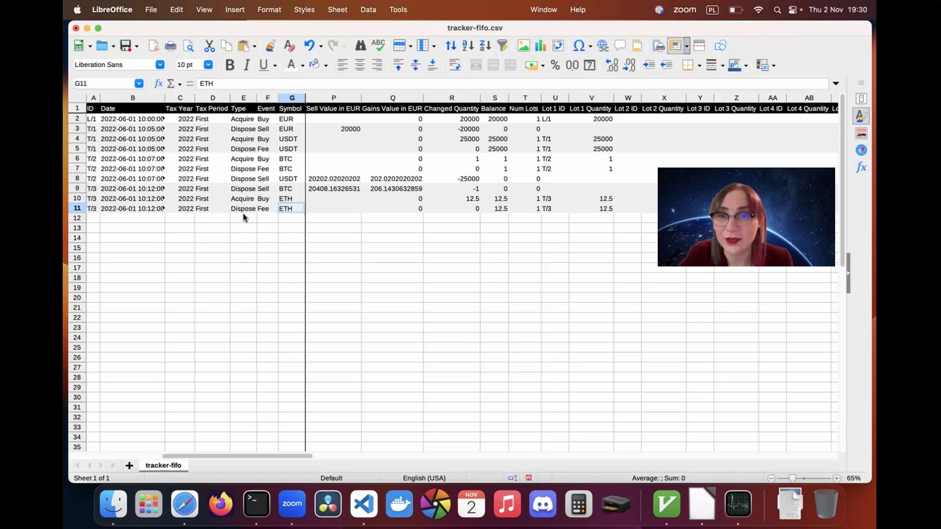
click(267, 200)
click(286, 201)
drag(223, 202, 293, 202)
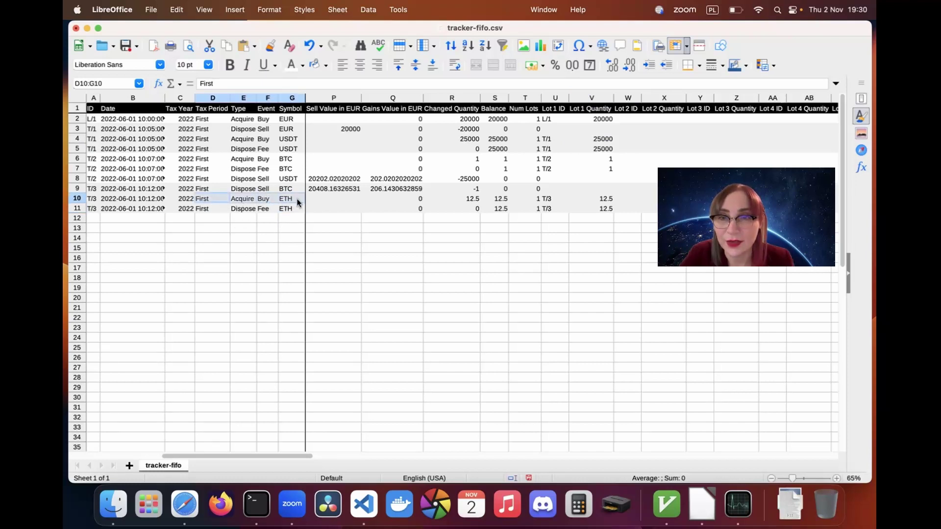
click(471, 200)
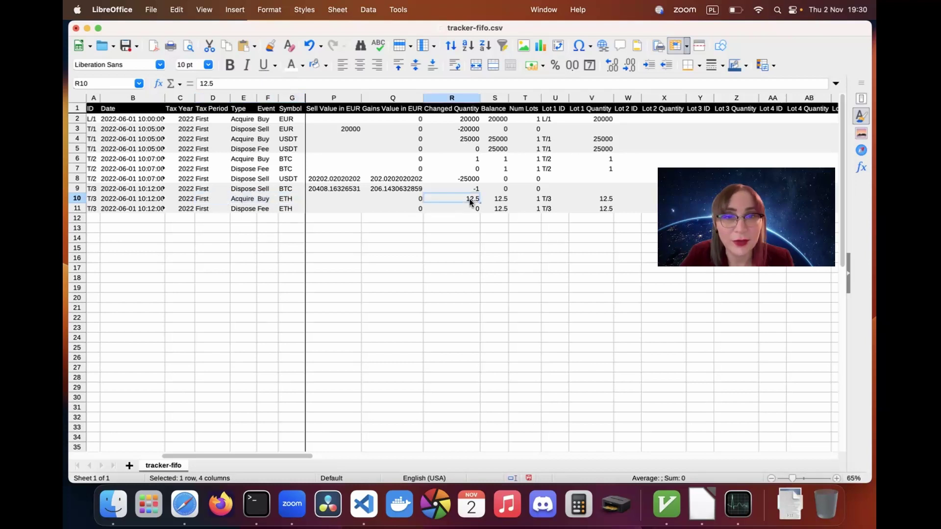
- Compare the BTC sell in row 9 with the ETH buy in row 10 by Changed Quantity and Balance, checking the sell's lot cells
click(284, 190)
click(467, 190)
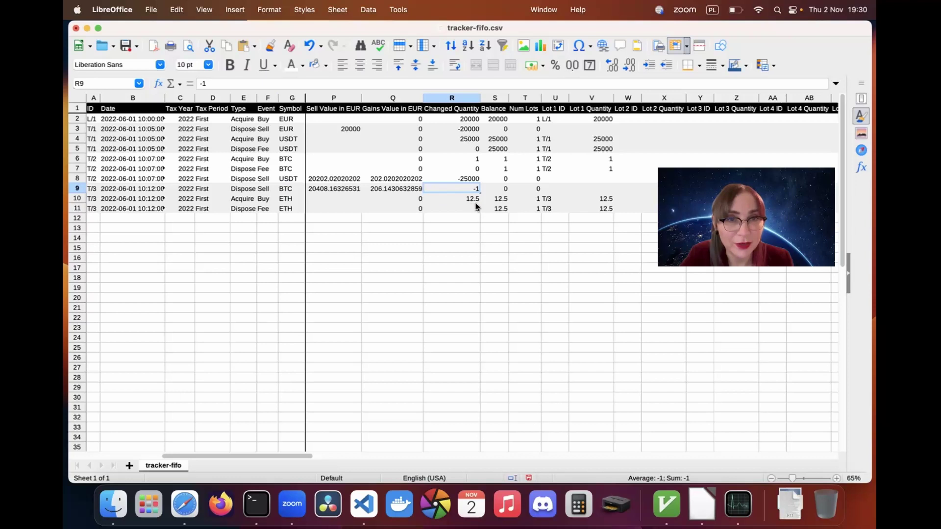
click(470, 203)
drag(469, 191, 608, 191)
click(577, 190)
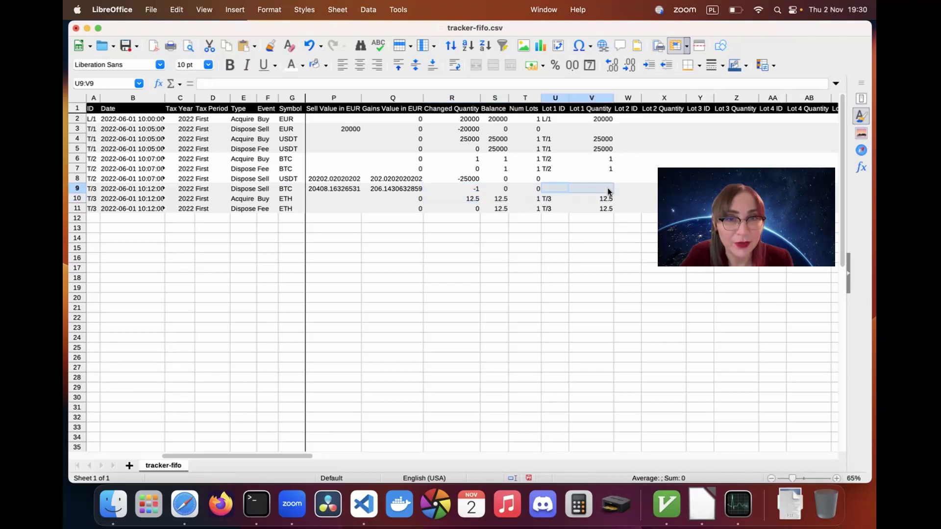
click(498, 191)
click(498, 200)
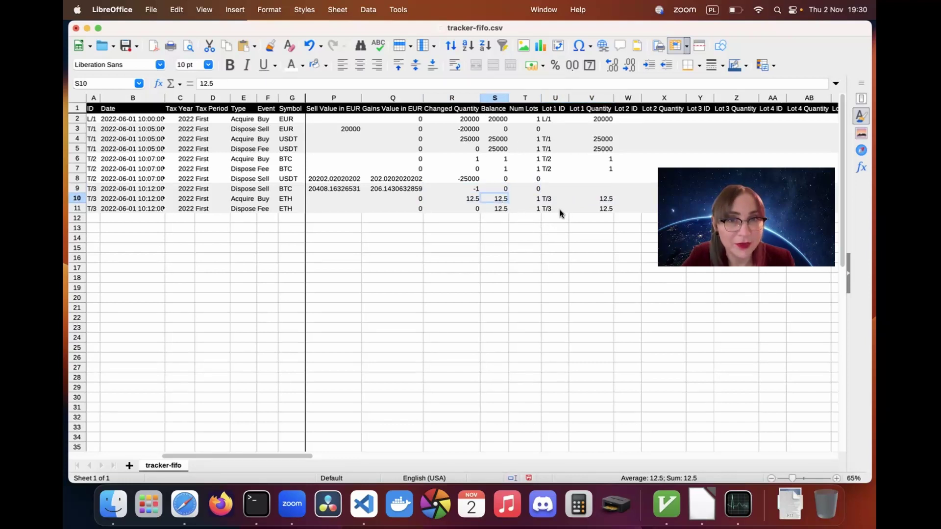
- Trace the Match ID of the BTC sell in row 9 to the T/2 entries in rows 6 to 8
drag(310, 457, 211, 458)
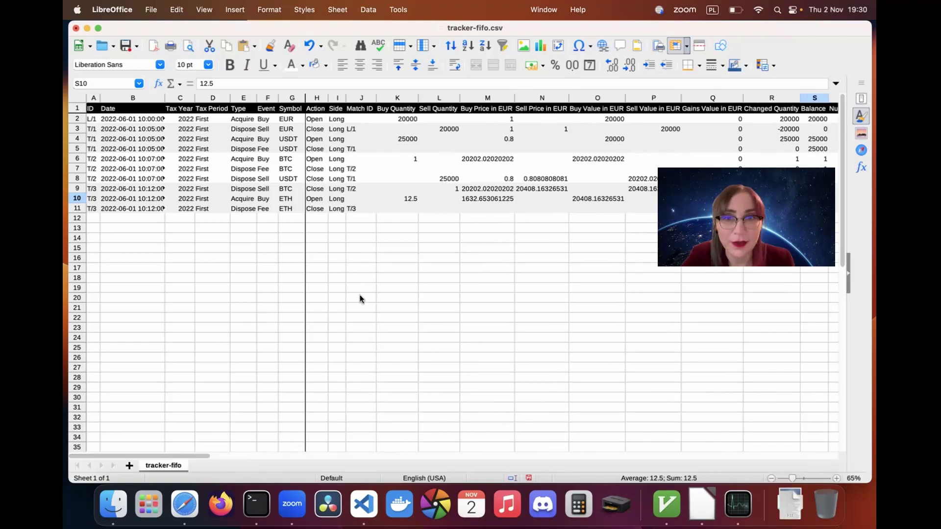
click(354, 190)
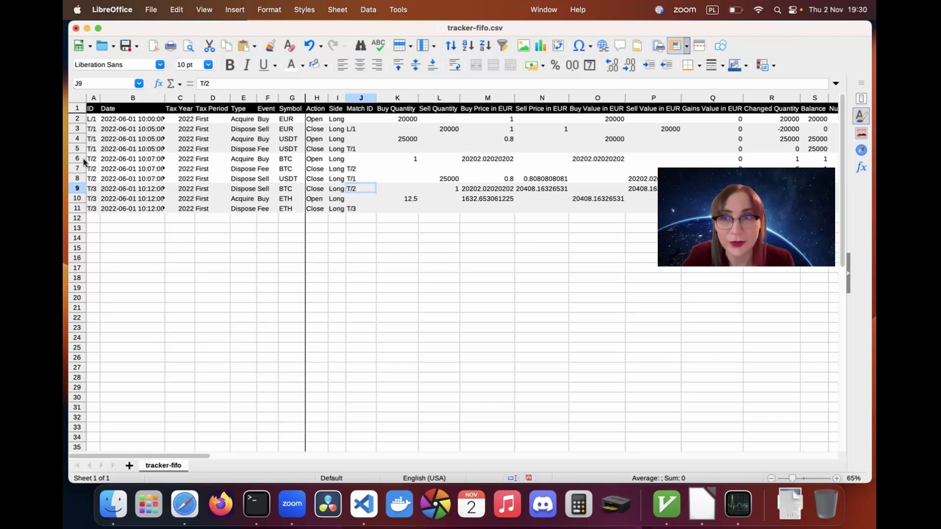
drag(84, 159, 79, 179)
click(490, 258)
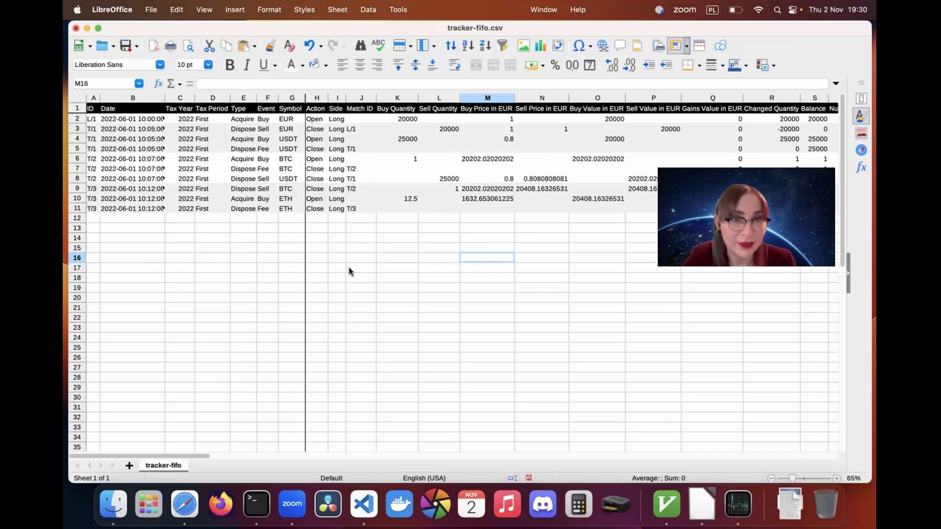
drag(179, 460, 306, 459)
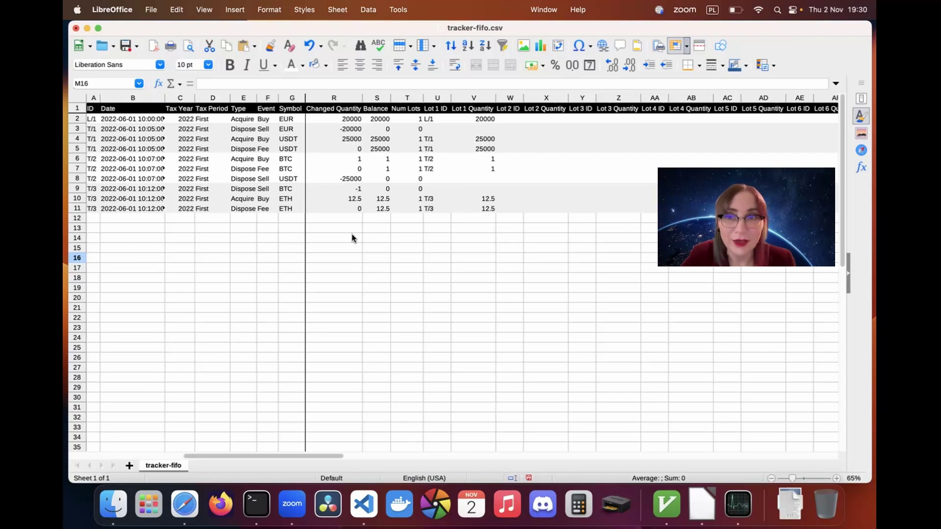
drag(279, 458, 163, 458)
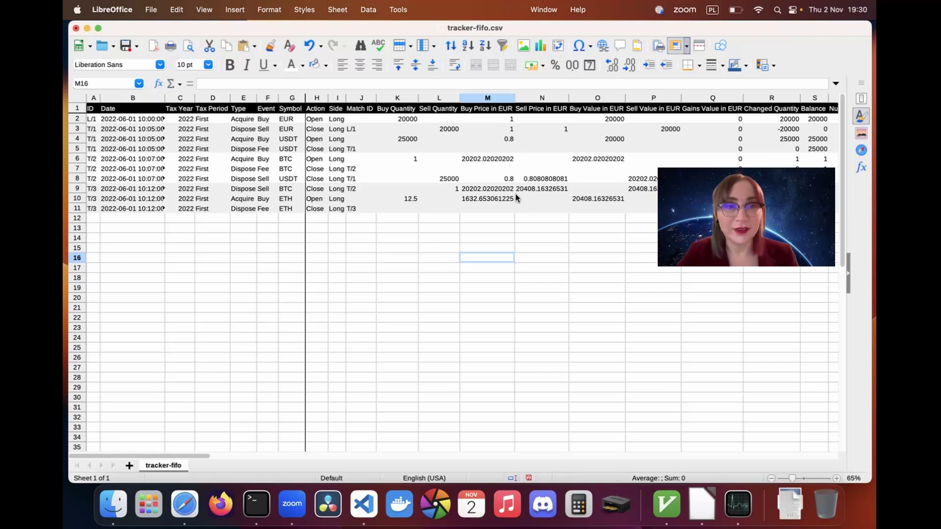
drag(204, 456, 311, 455)
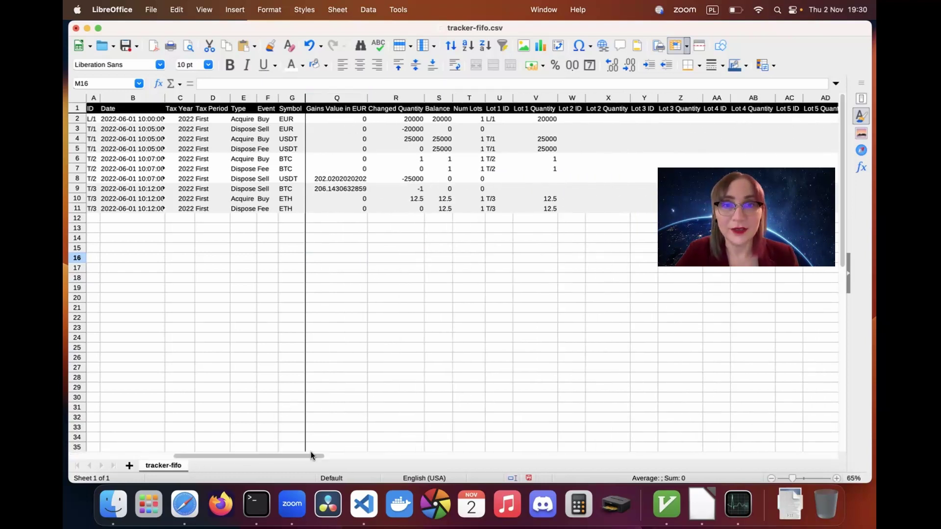
- Start a pivot table layout using rows 1 to 11 of tracker-fifo as the current selection source
click(76, 108)
drag(76, 111, 63, 208)
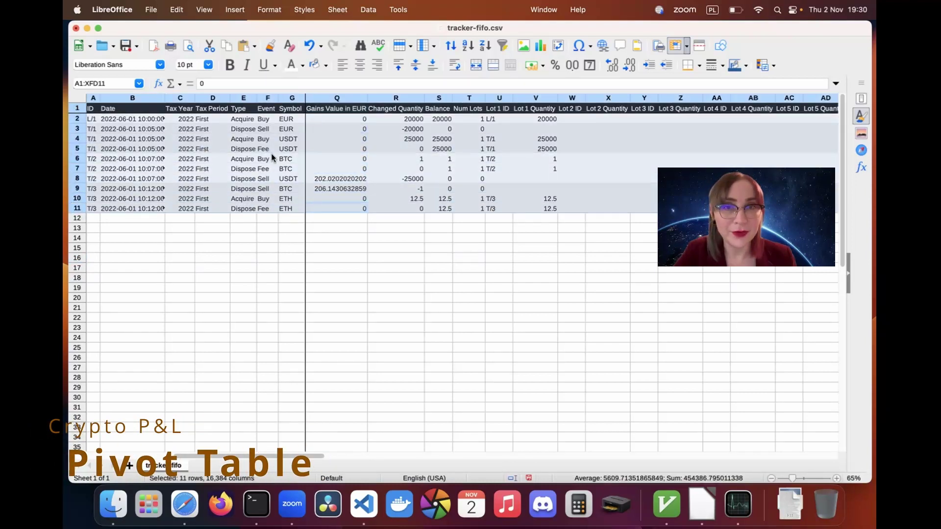
click(240, 10)
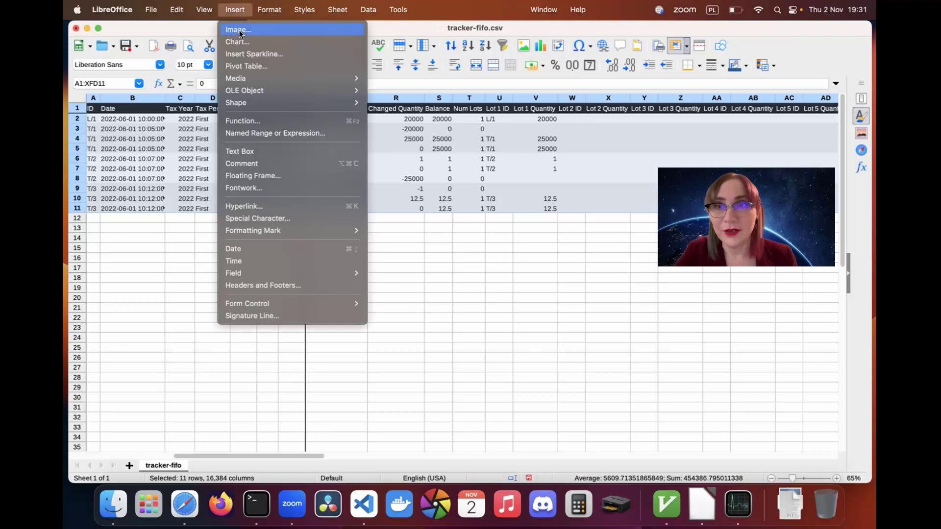
click(251, 65)
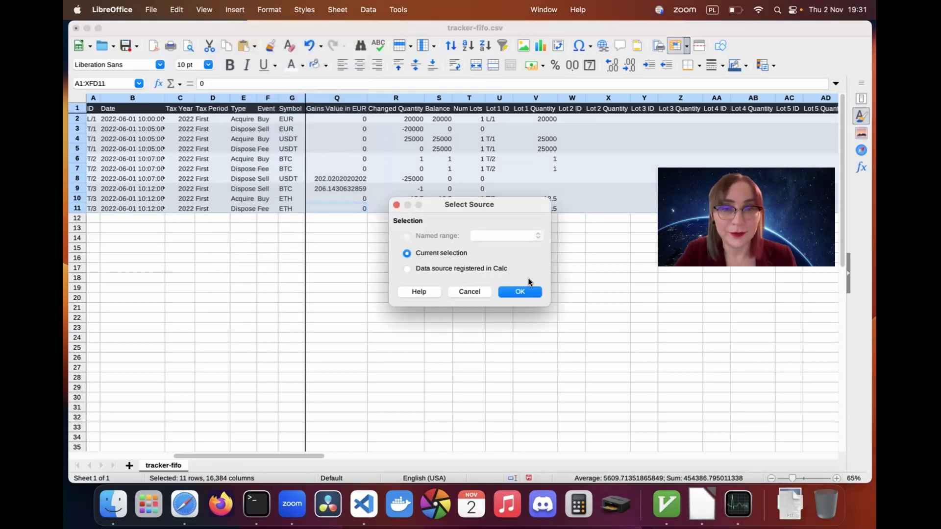
click(511, 293)
drag(489, 69, 399, 20)
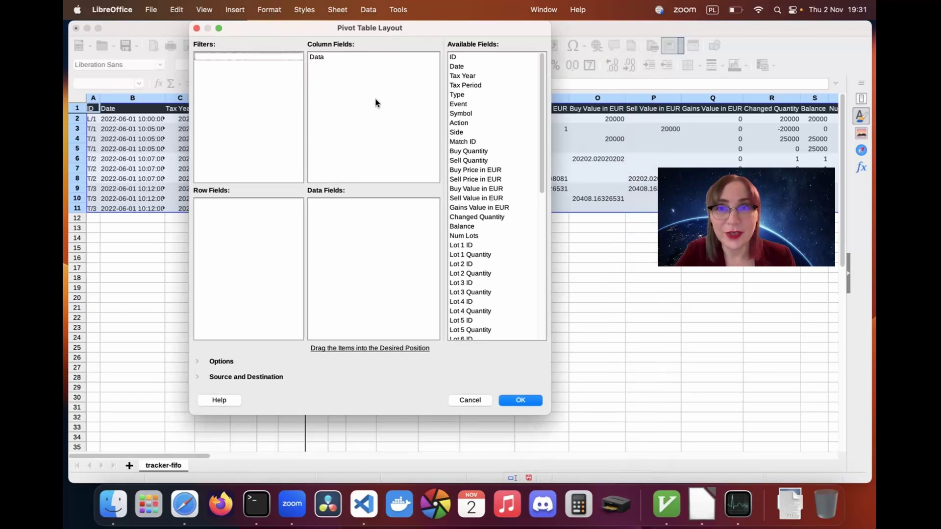
- Add ID as a data field of the pivot table and set its function to Count
drag(457, 58, 316, 206)
double_click(318, 210)
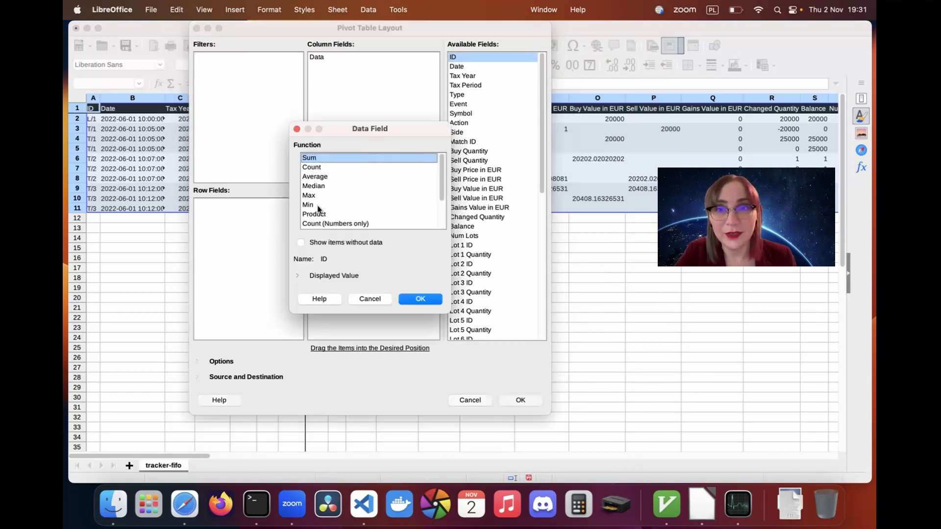
click(311, 169)
click(409, 300)
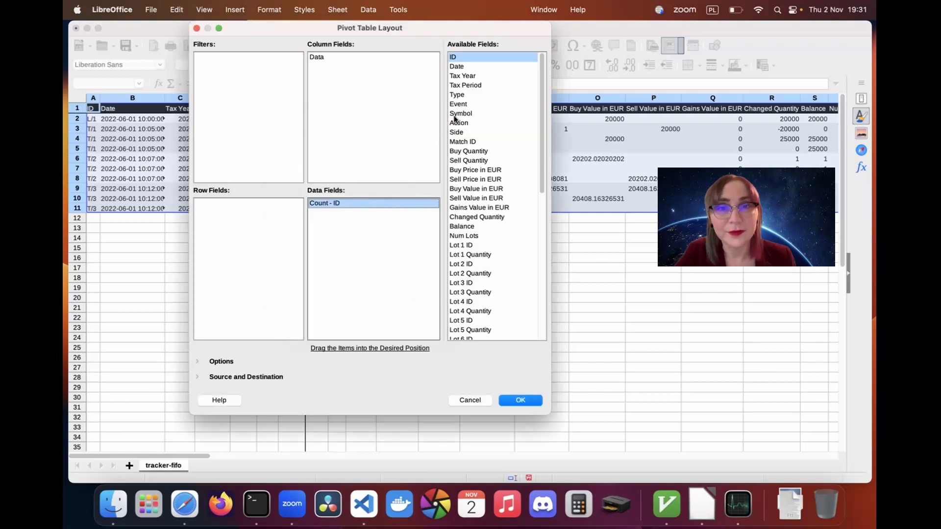
- Set Tax Year and Tax Period as column fields ahead of Data, and Symbol as the row field
drag(472, 77, 346, 90)
drag(317, 78, 325, 80)
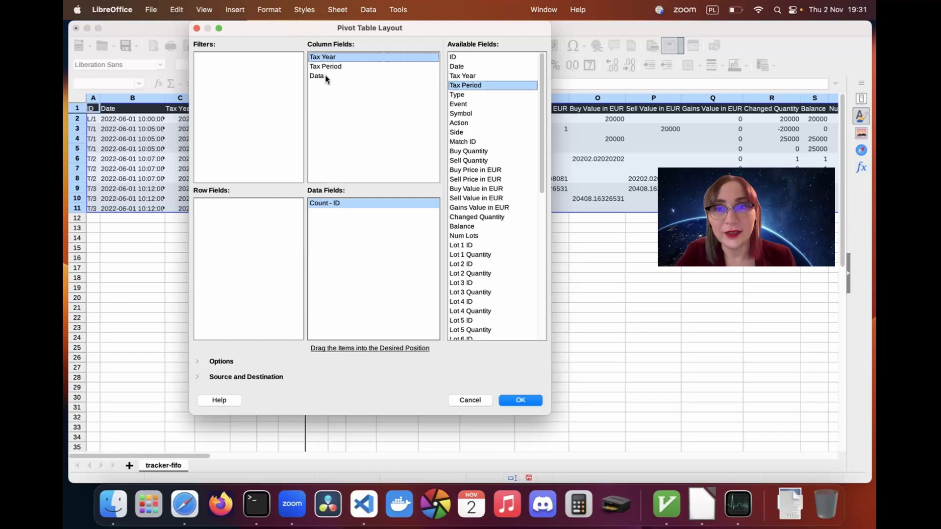
drag(471, 115, 220, 206)
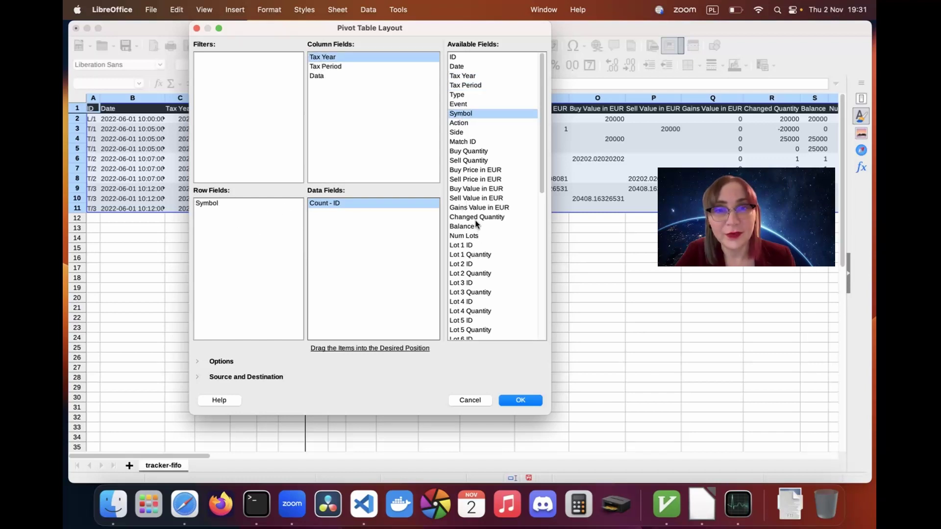
- Add Sell Value in EUR, Gains Value in EUR and Changed Quantity as summed data fields and create the pivot table
drag(475, 198, 362, 223)
drag(466, 208, 363, 240)
drag(463, 221, 353, 241)
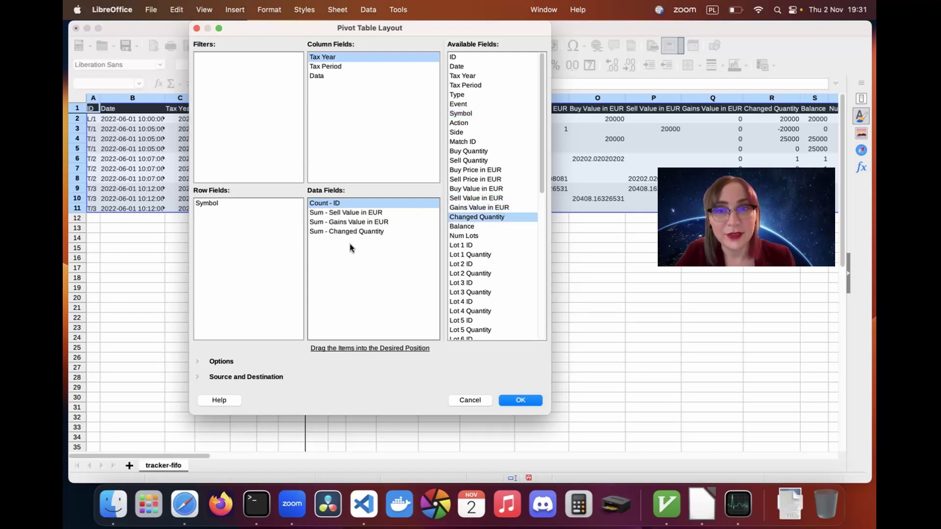
click(515, 401)
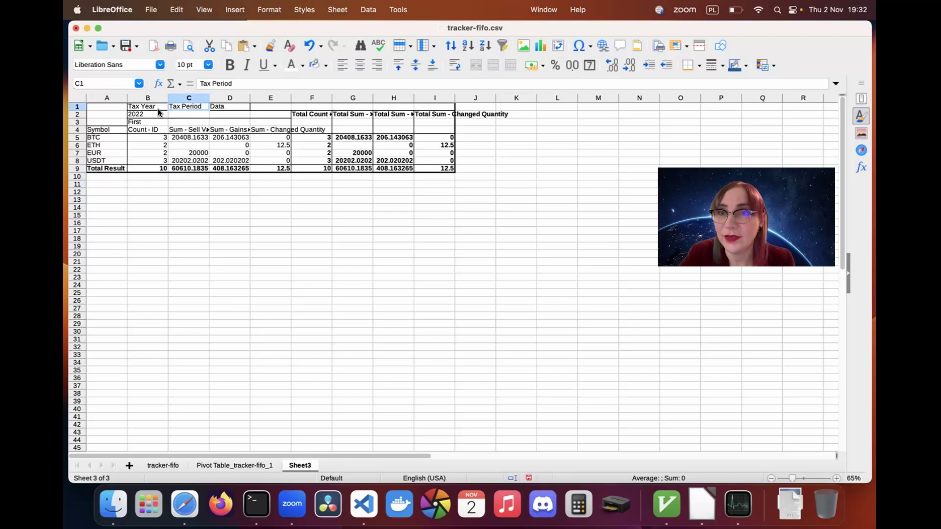
- Delete the top row of pivot field labels from Sheet3 and widen all of the sheet's columns
click(155, 109)
right_click(77, 106)
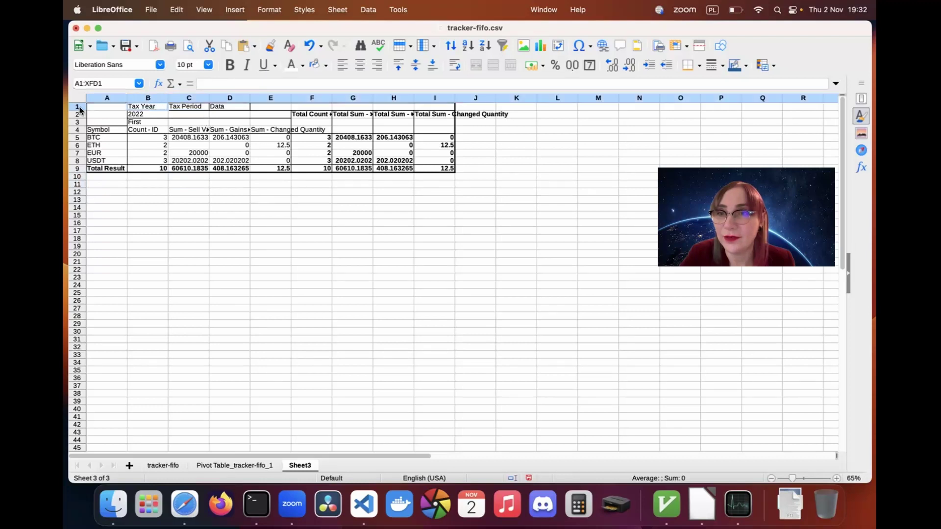
click(111, 193)
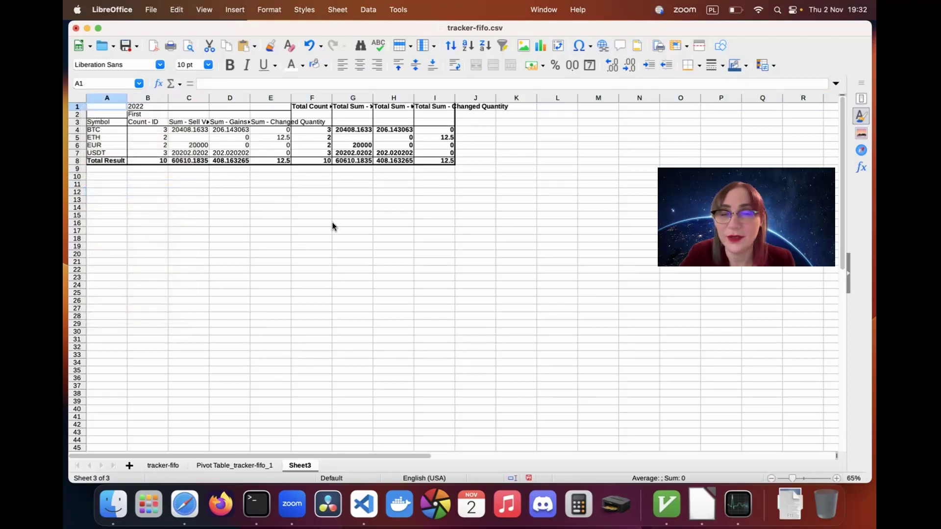
click(82, 100)
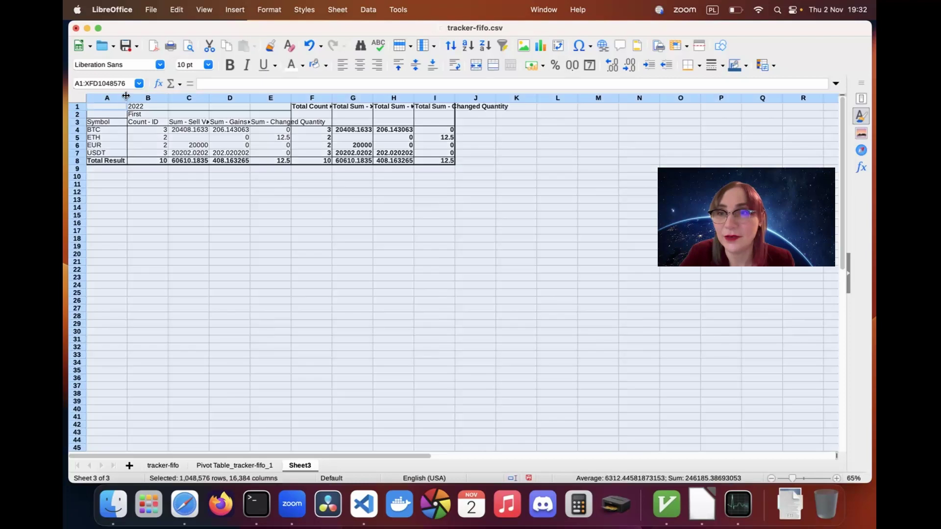
double_click(126, 96)
click(342, 193)
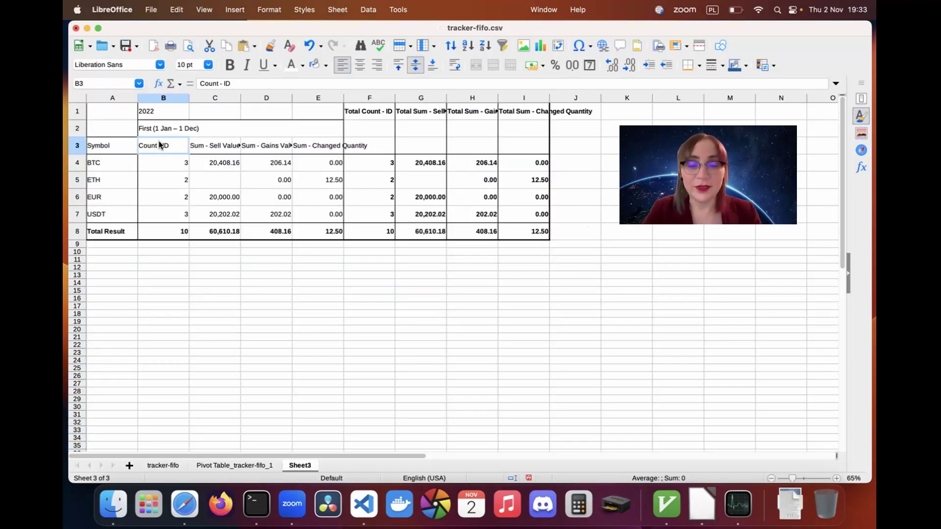
- Rename the ID count, sell value and gains value headings in row 3 as Count, Aggregate Consideration and Gains
text(Count)
key(Return)
click(214, 146)
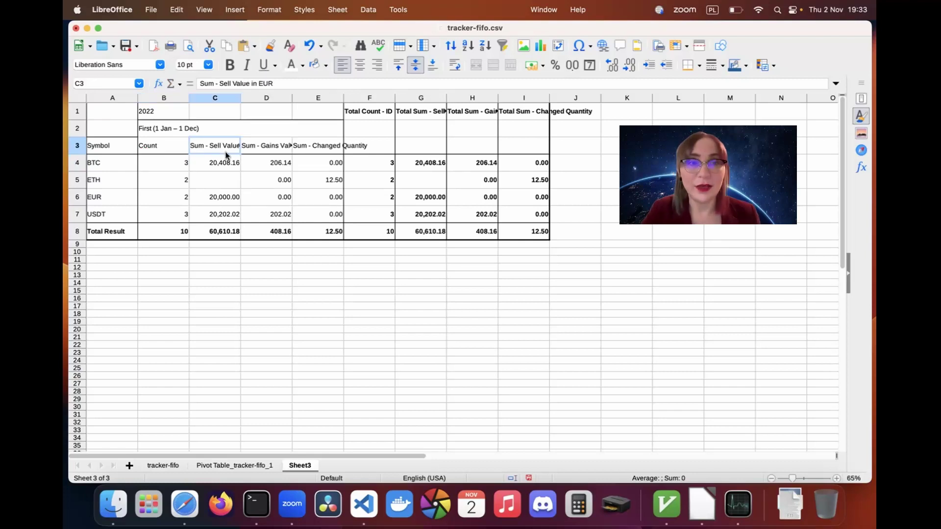
text(Aggre)
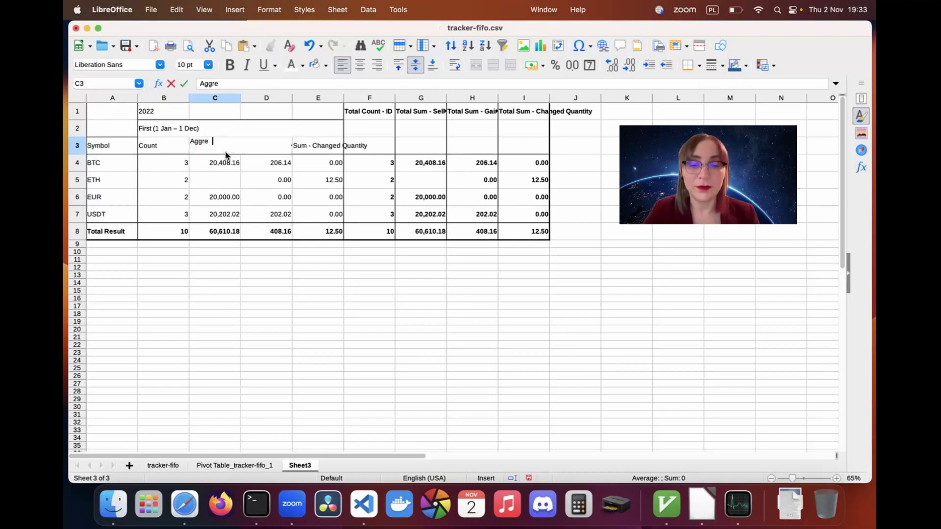
text(gate Consi)
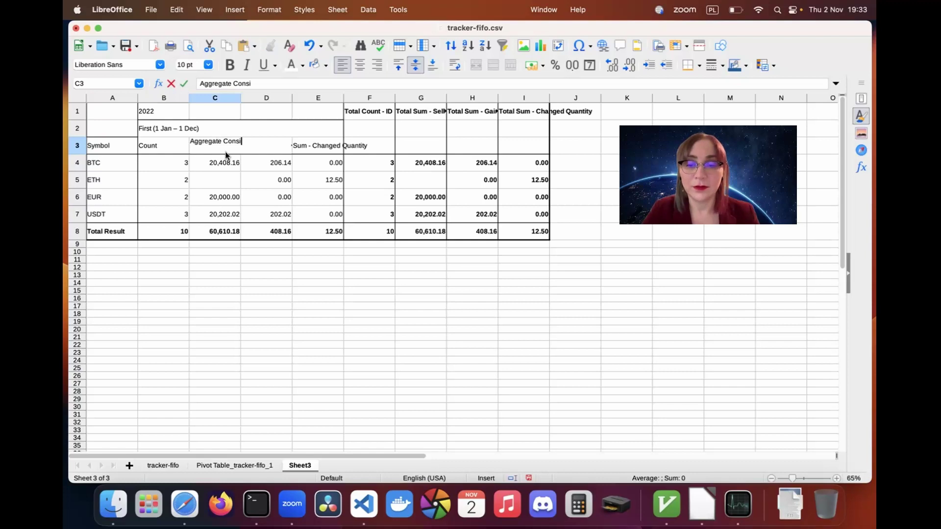
text(der ation)
click(267, 156)
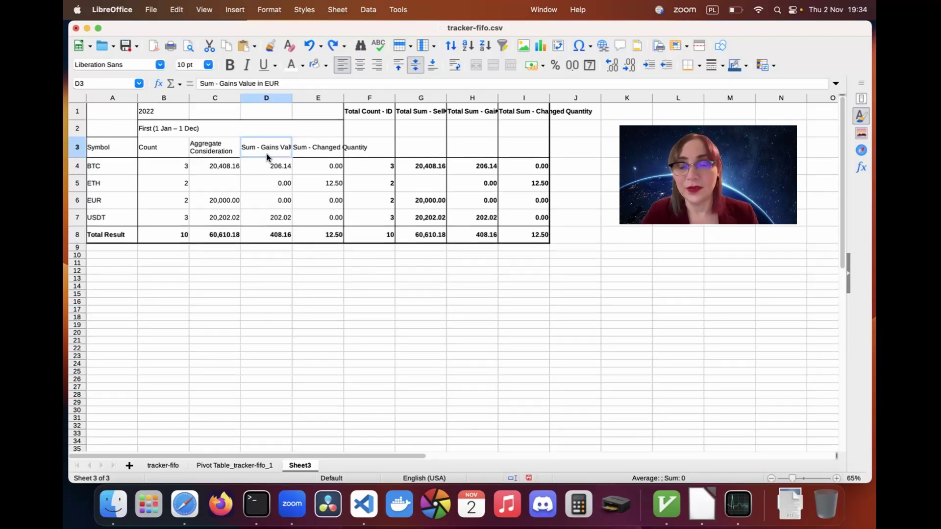
text(Gains)
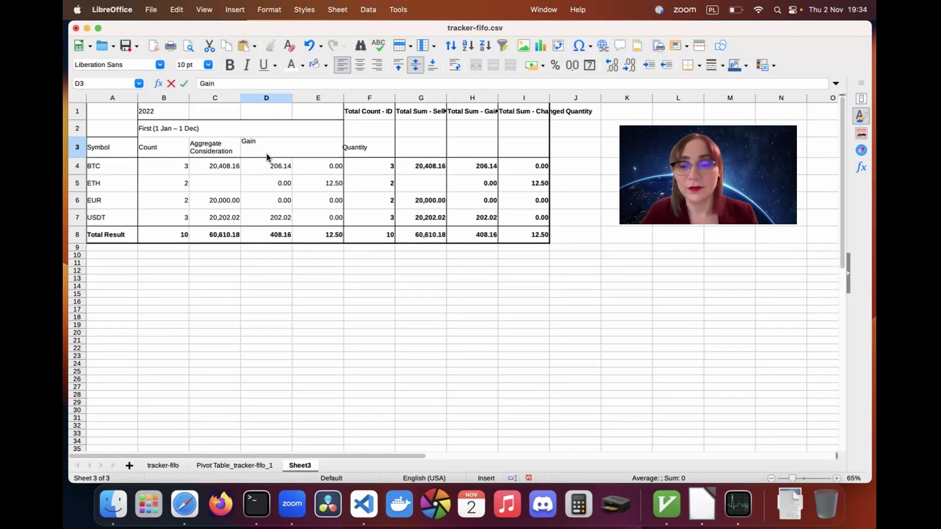
key(Return)
- Centre the Gains, Aggregate Consideration and Count headings horizontally in their cells
click(259, 150)
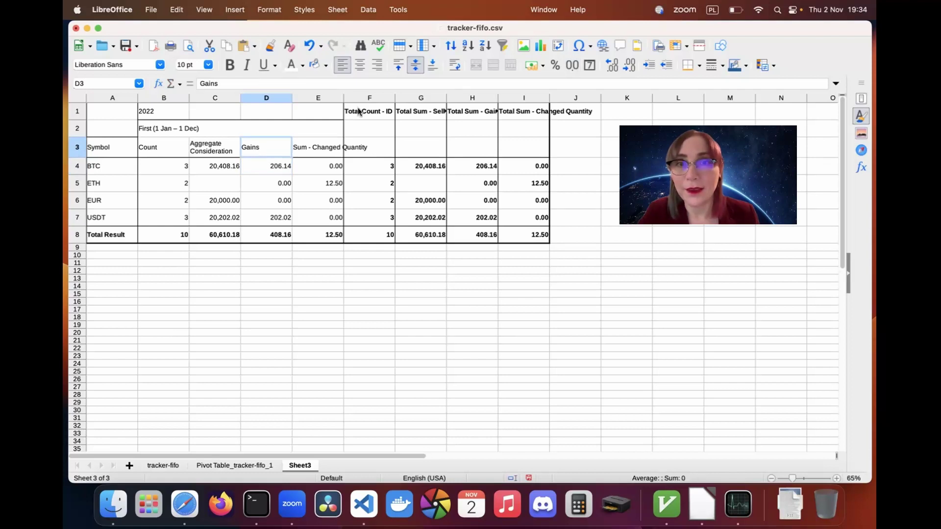
click(360, 65)
click(224, 152)
click(360, 65)
click(149, 148)
click(360, 65)
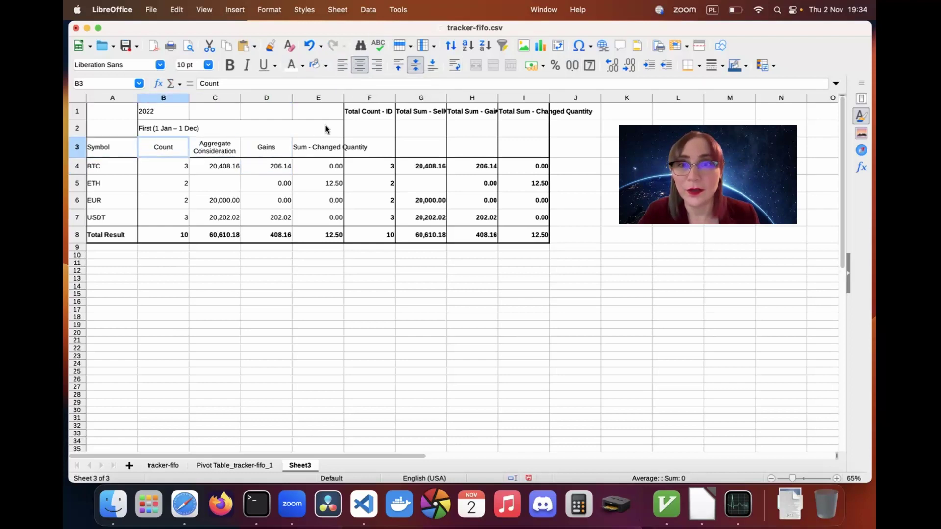
- Rename the changed quantity heading in E3 as Balance and centre all the headings from A3 to E3
click(323, 153)
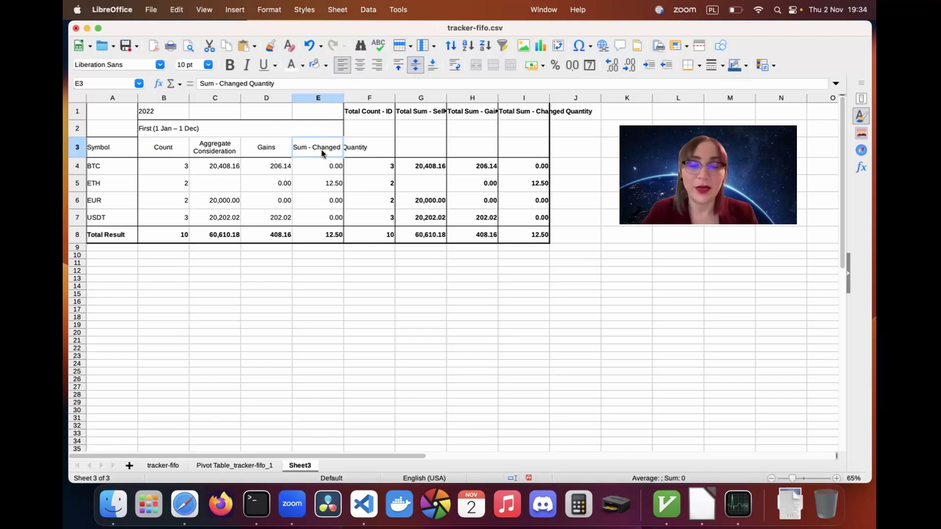
text(Balance)
key(Return)
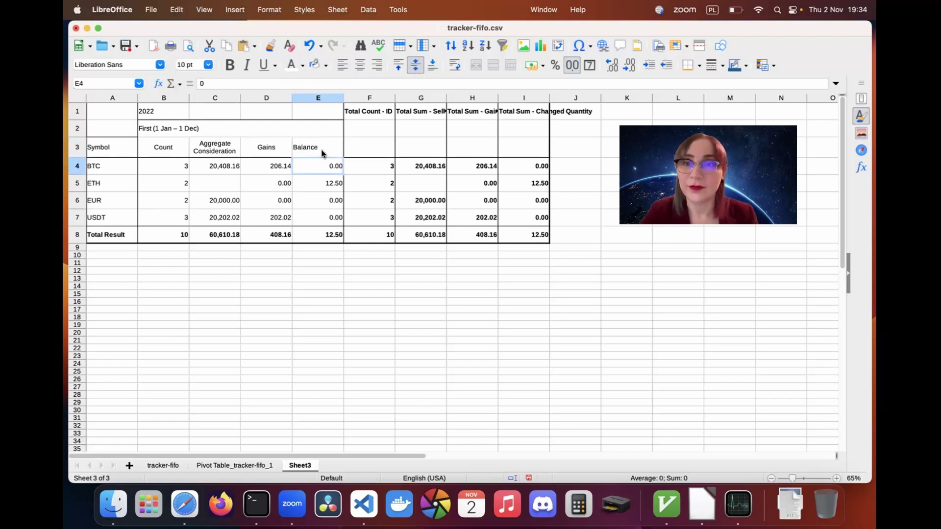
drag(117, 150, 329, 146)
click(361, 68)
- Centre the row labels in A4:A8, and merge and centre the tax period heading across the 2022 columns
drag(111, 236, 115, 166)
click(360, 65)
click(181, 130)
click(476, 65)
- Delete the redundant total columns in F1:I8 beside the 2022 table
drag(370, 112, 524, 234)
right_click(484, 186)
click(511, 276)
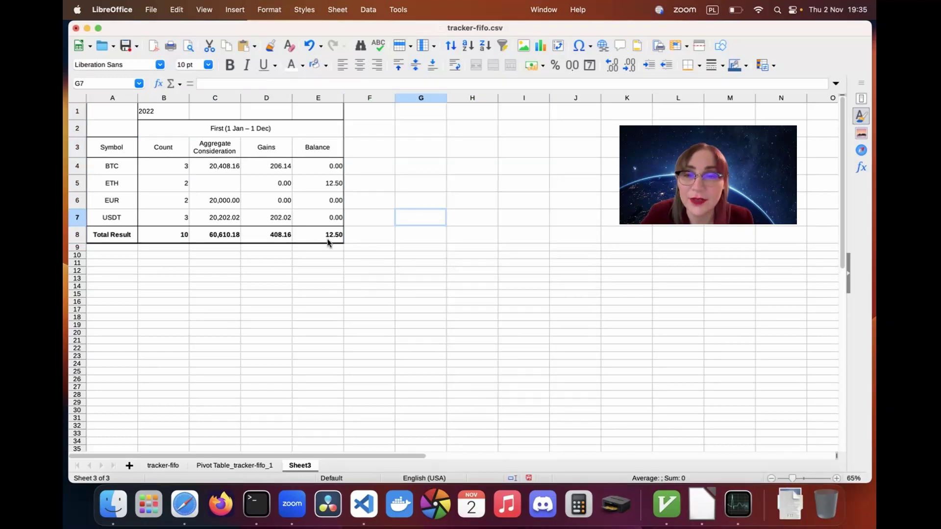
- Examine the Balance of BTC, ETH, EUR and USDT in turn against the balance in the Total Result row
click(322, 232)
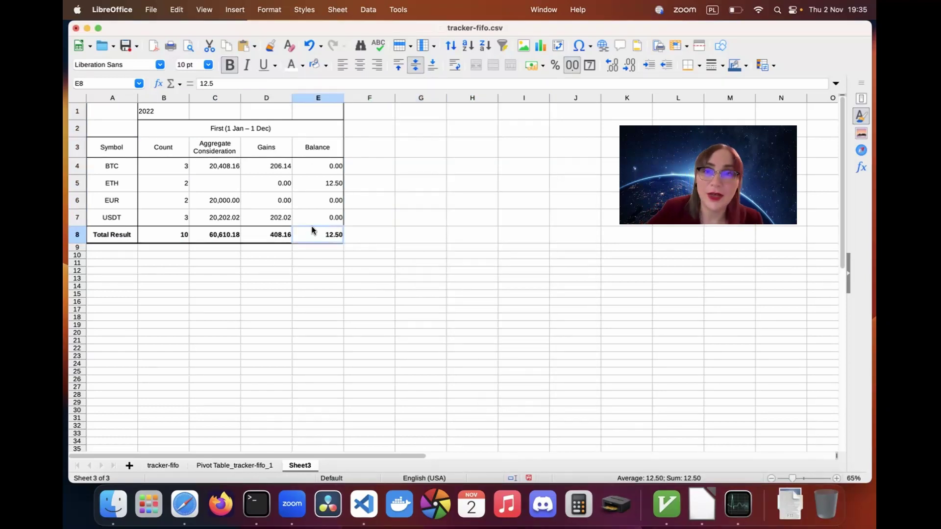
drag(102, 172, 340, 223)
click(328, 234)
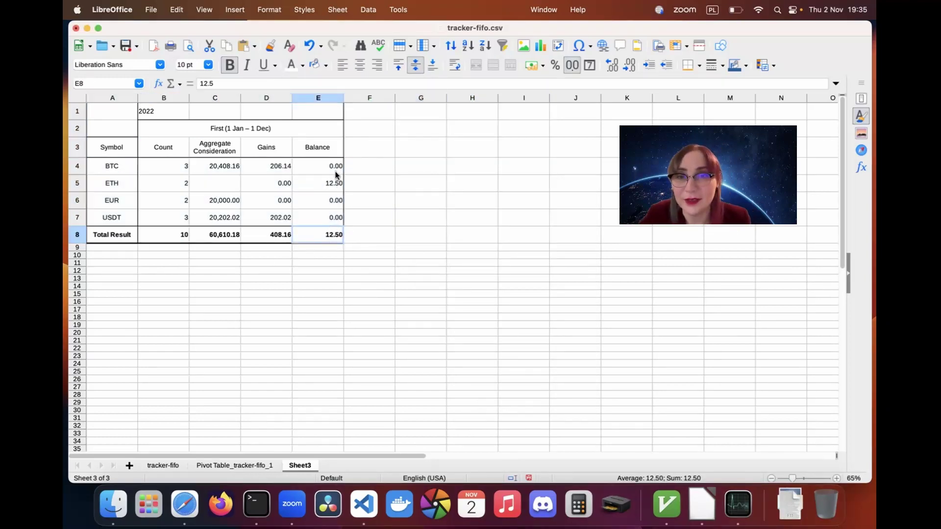
click(133, 172)
click(330, 168)
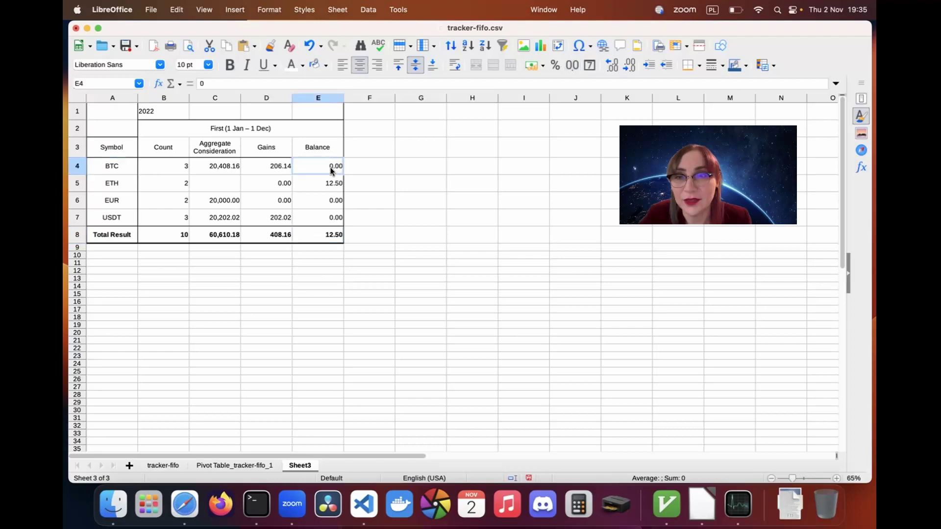
click(116, 191)
click(319, 190)
click(120, 196)
click(346, 203)
click(132, 223)
click(328, 221)
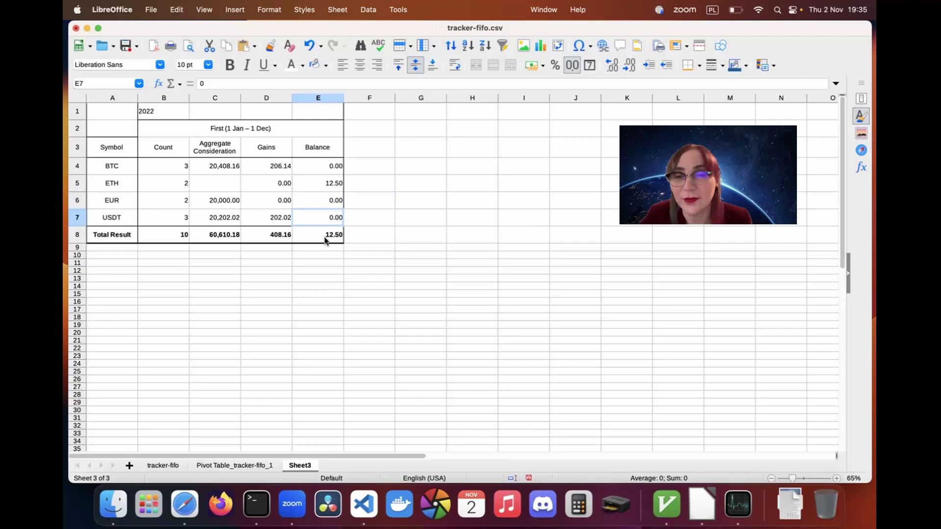
- Clear the Balance cell in the Total Result row
click(324, 239)
key(BackSpace)
key(Return)
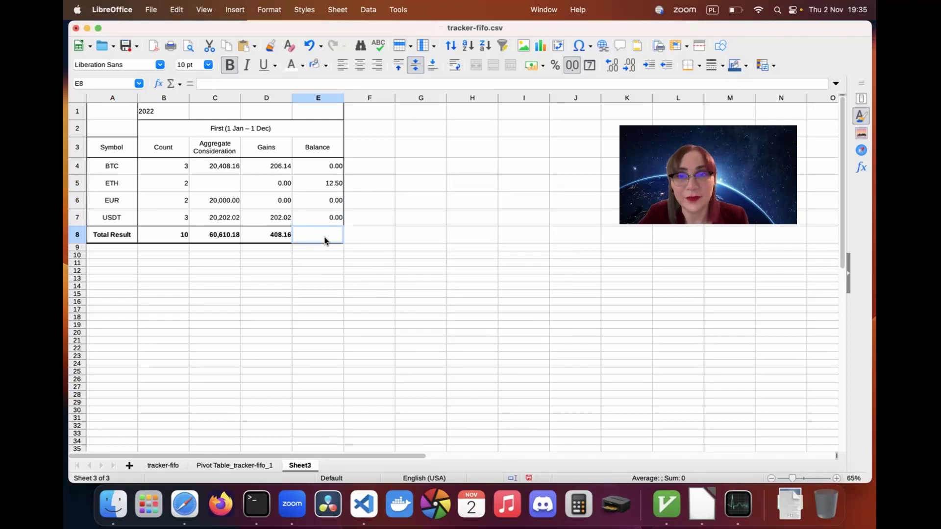
- Review the per-symbol balances, the emptied Balance total and the total gains in the summary table
click(120, 240)
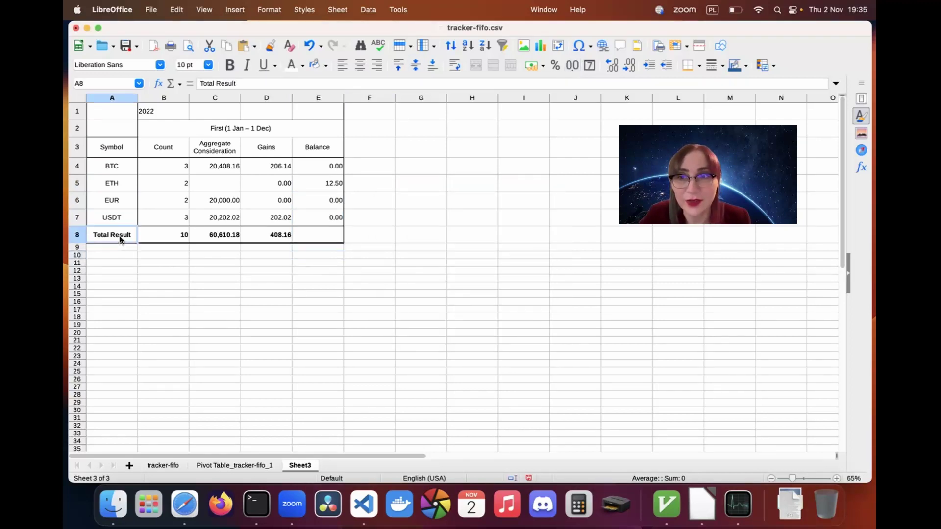
drag(336, 167, 327, 217)
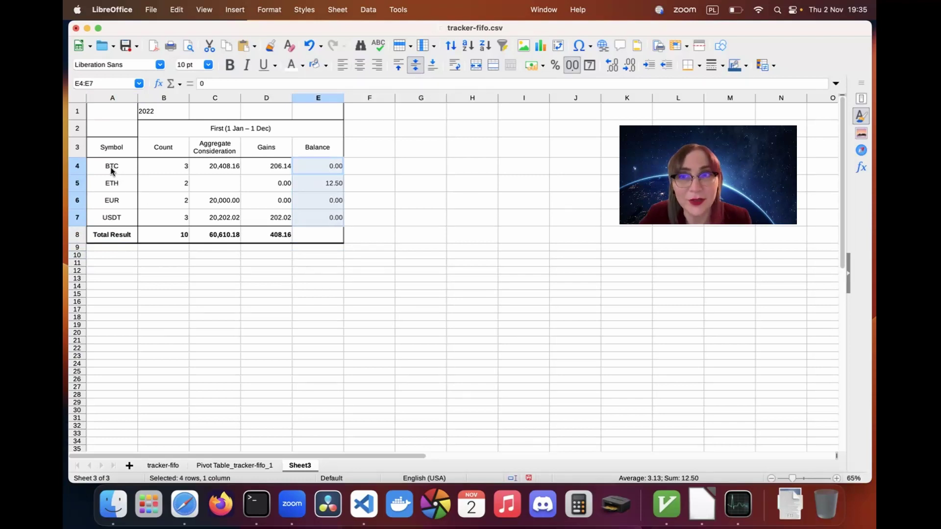
click(111, 183)
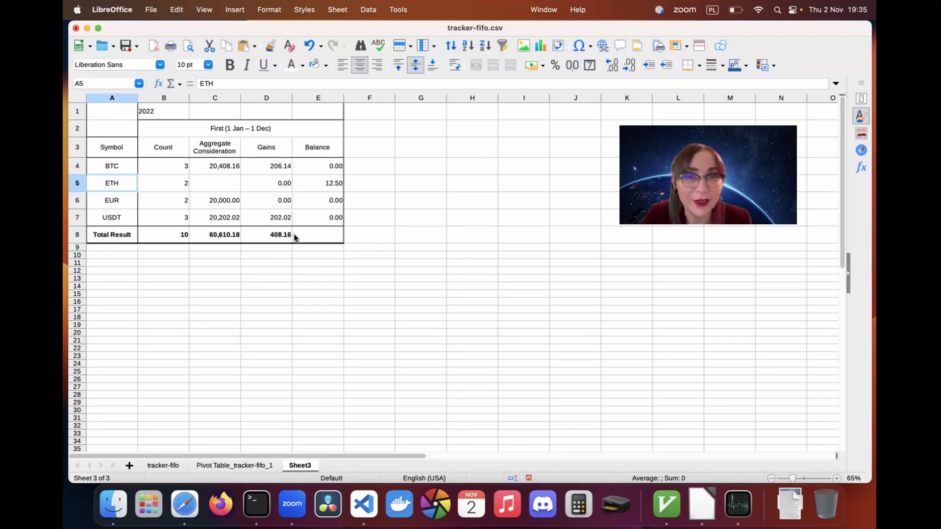
click(314, 240)
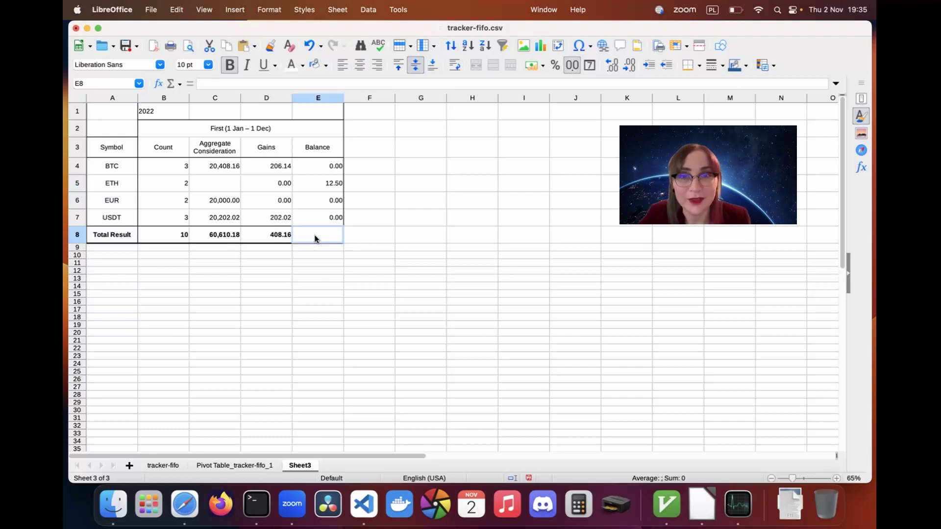
click(272, 235)
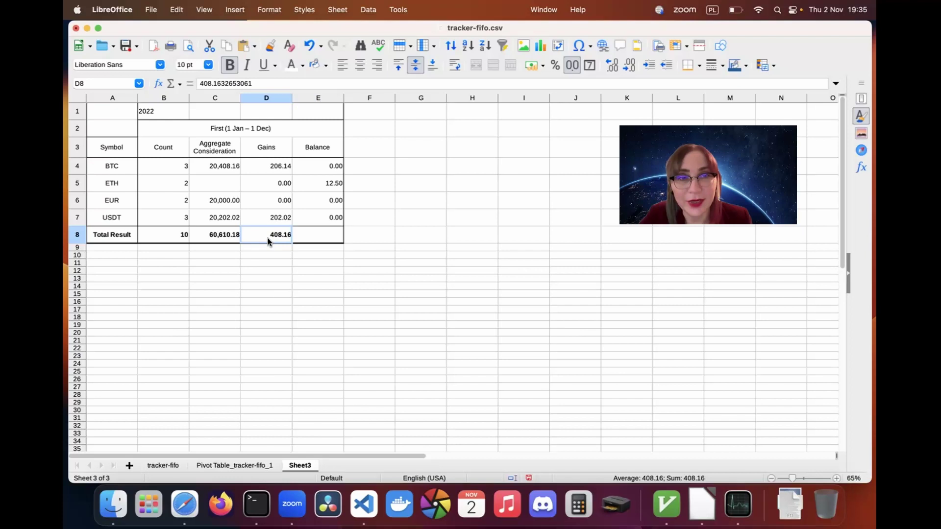
- Examine how the Aggregate Consideration total relates to the BTC, EUR and USDT amounts
click(202, 239)
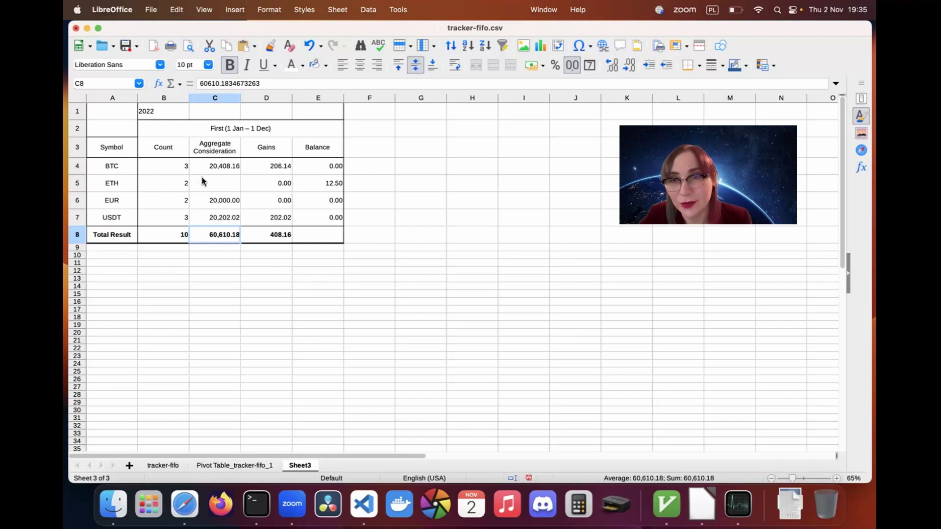
click(222, 169)
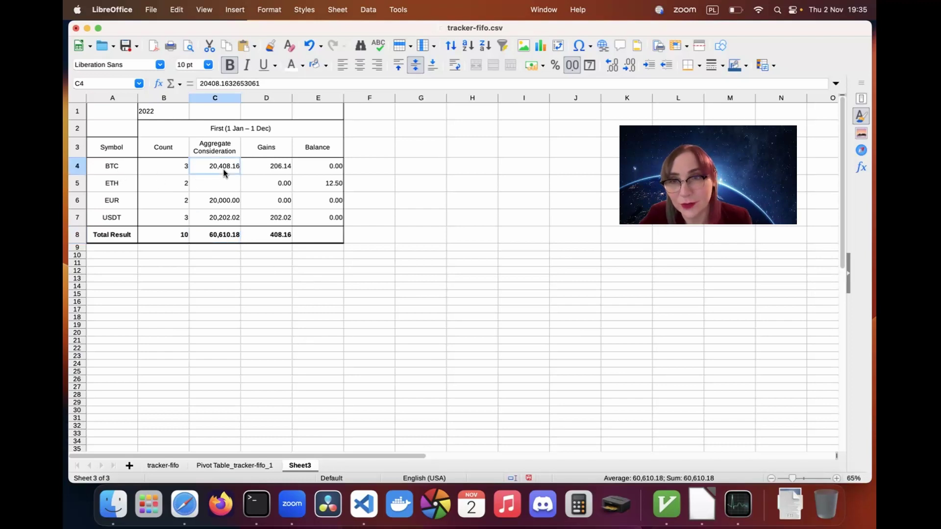
click(124, 199)
click(215, 207)
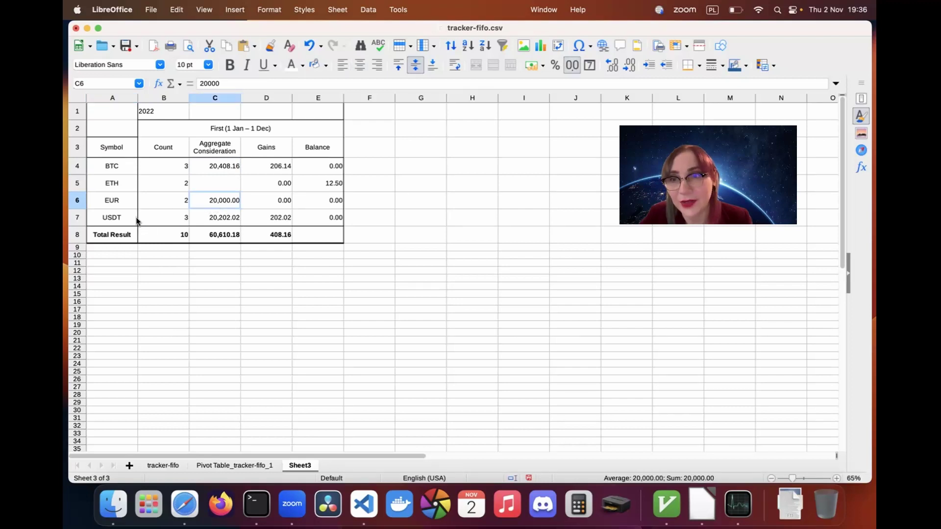
click(120, 218)
click(216, 219)
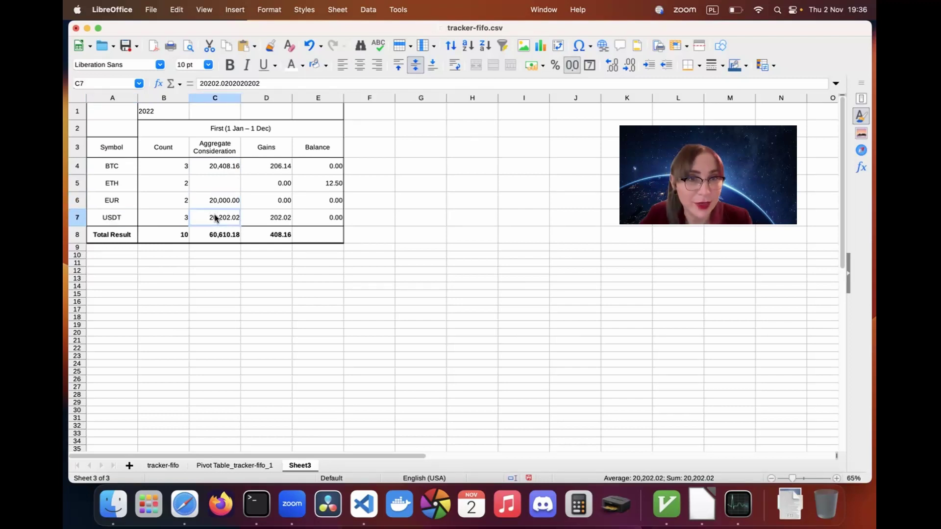
click(228, 235)
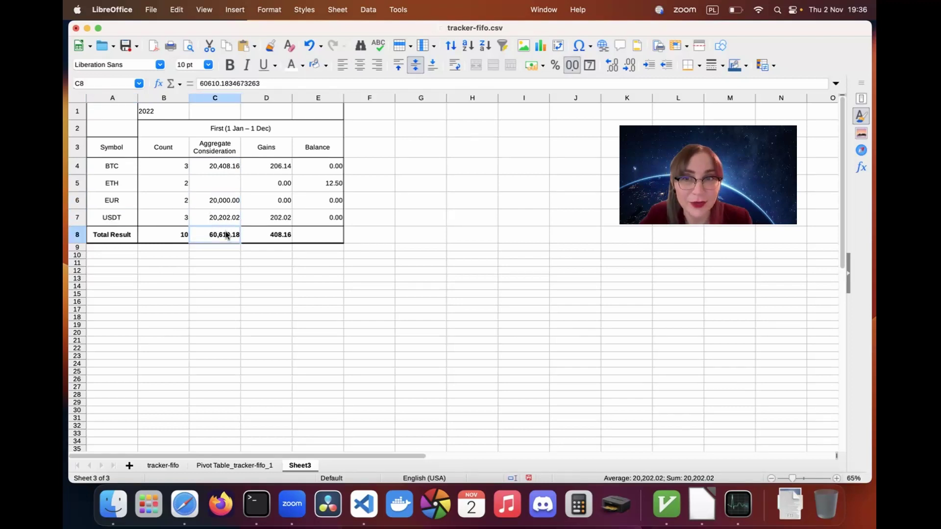
click(321, 286)
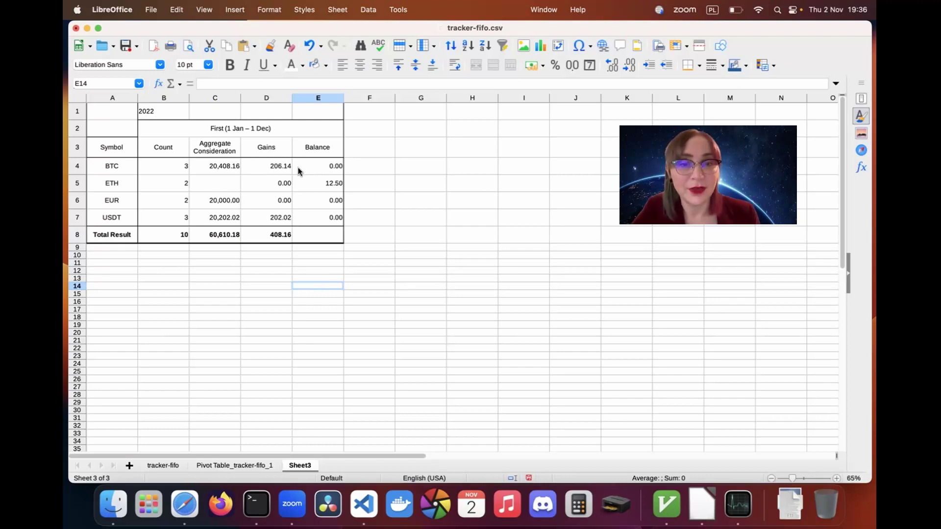
- Switch to Visual Studio Code and open asset.py from the crypto_pnl folder
mouse_move(875, 528)
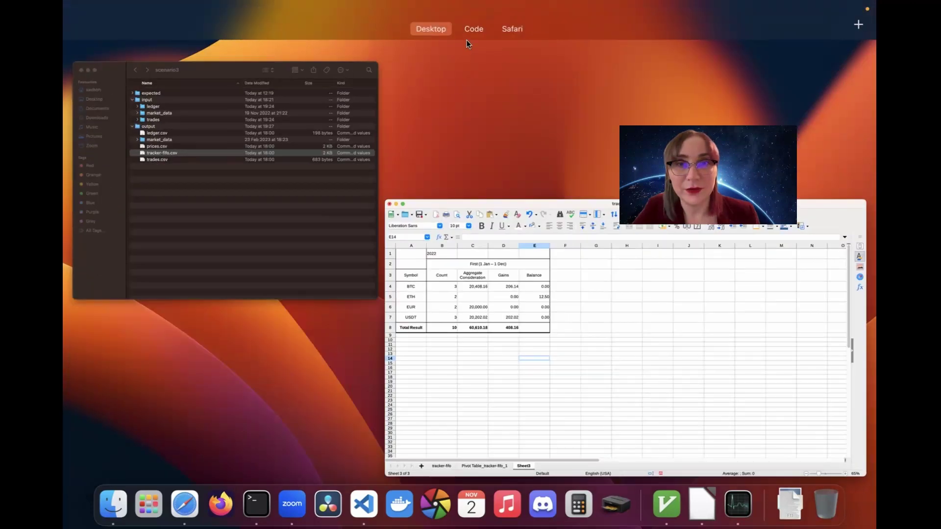
click(475, 50)
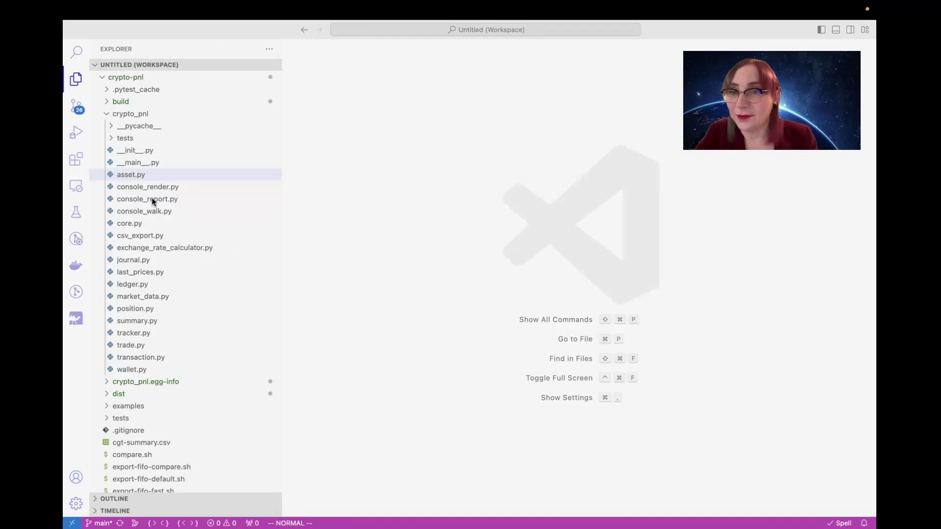
click(139, 176)
- Examine the Asset class constructor and its quantity, symbol and xid attributes
scroll(450, 185, up, 3)
double_click(357, 184)
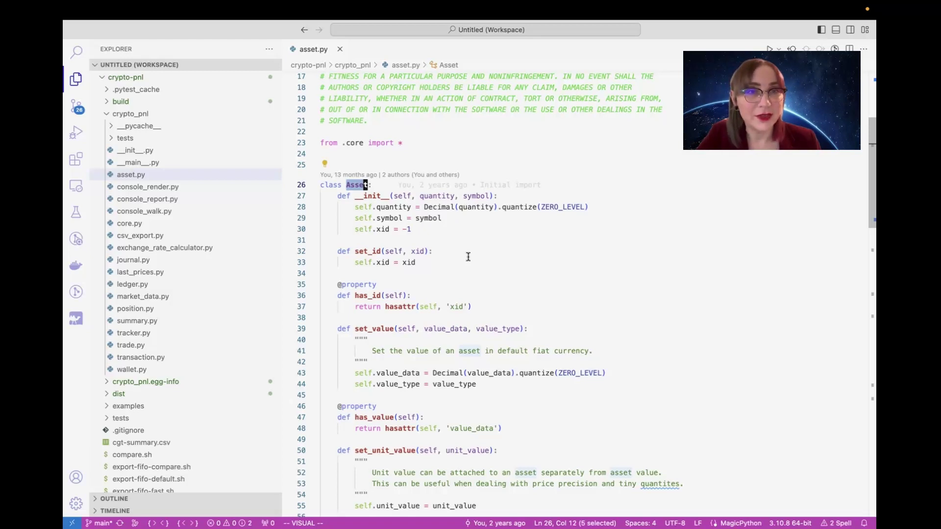
click(385, 208)
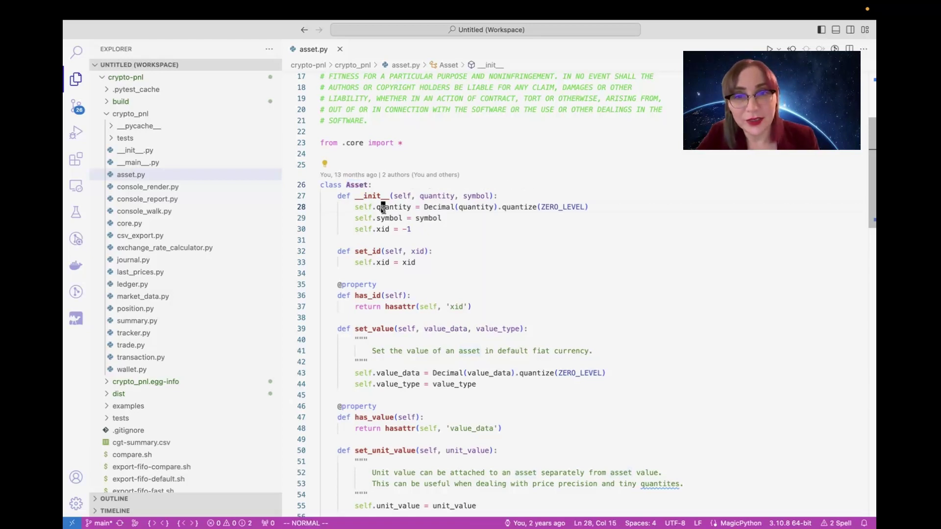
key(j)
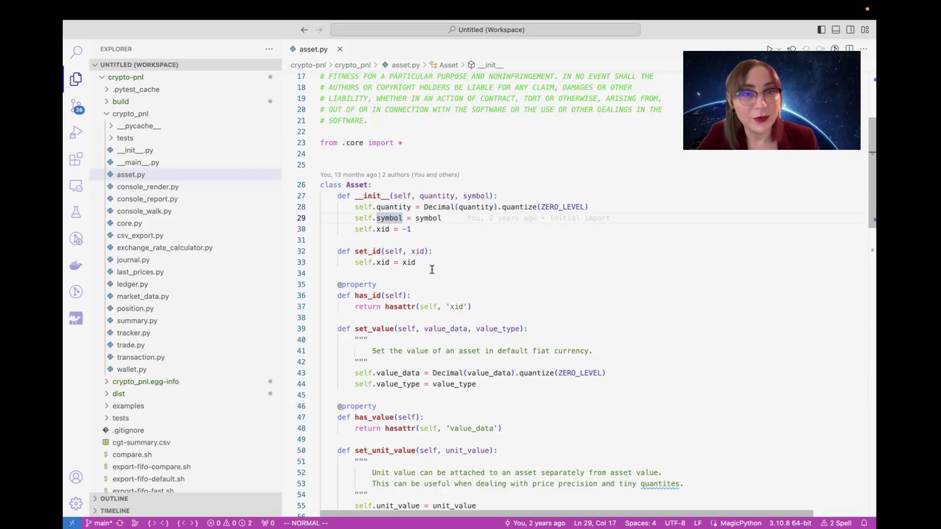
key(j)
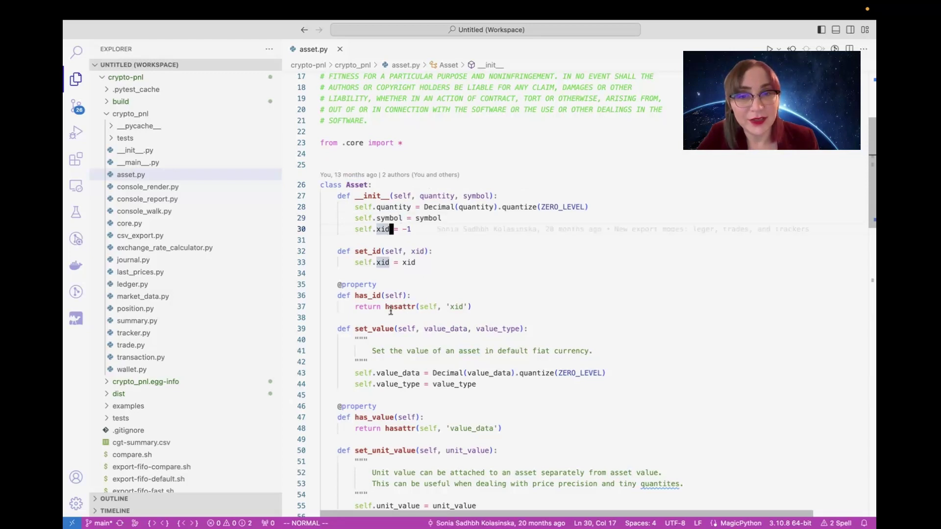
- Examine the set_value method of the Asset class and its value_data and value_type attributes
scroll(448, 308, down, 5)
drag(373, 218, 389, 273)
click(430, 273)
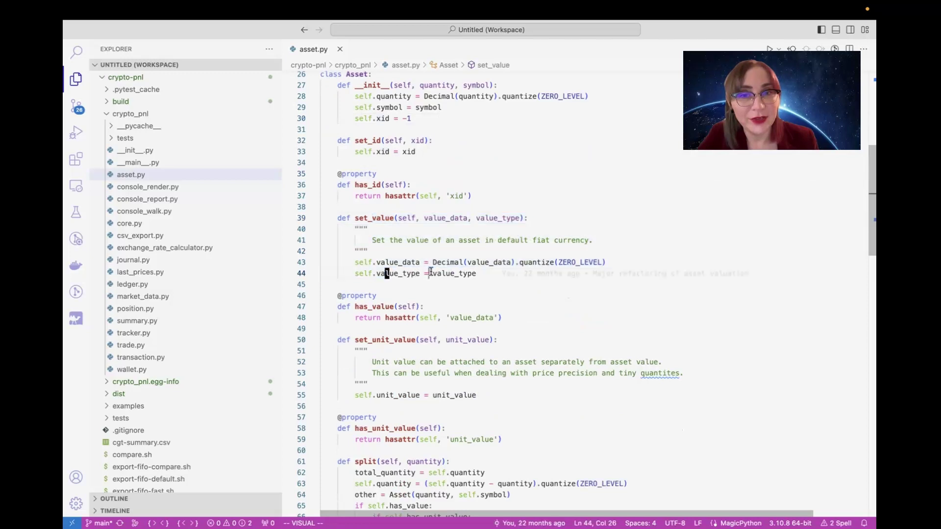
double_click(373, 218)
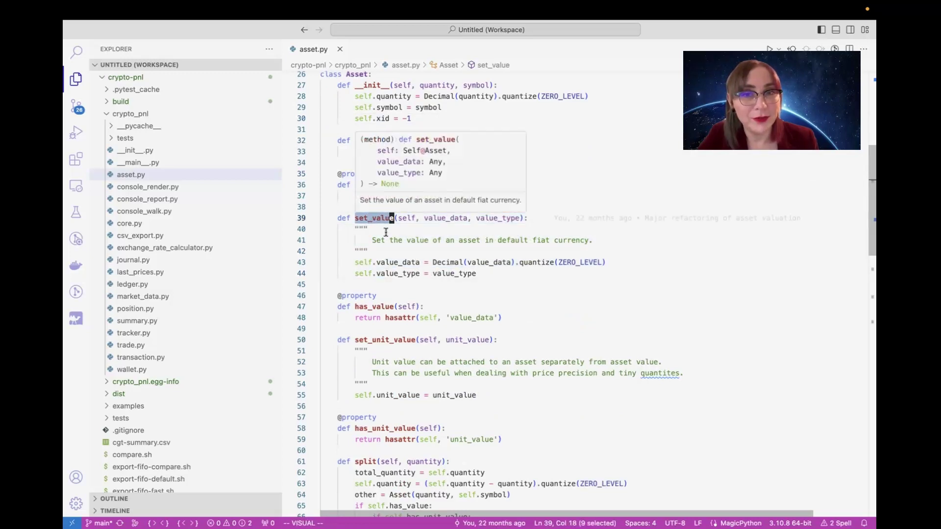